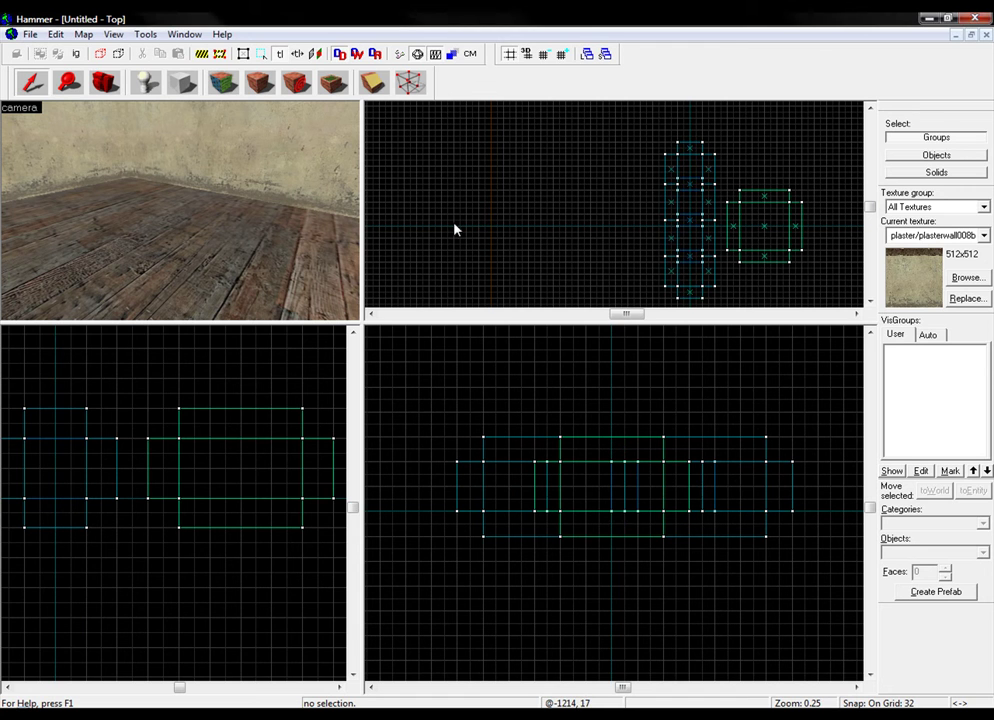
# Examine the map's rooms in the 3D view, including their exteriors, interior walls, floors and ceilings
pyautogui.click(266, 229)
pyautogui.press('Escape')
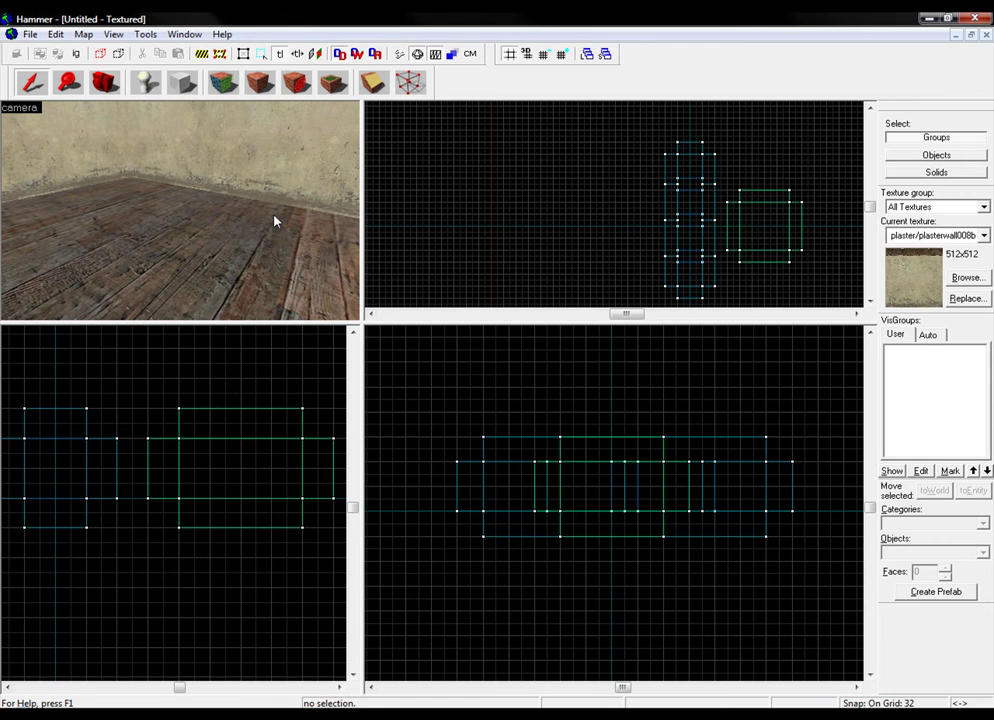
pyautogui.press('z')
pyautogui.press('s')
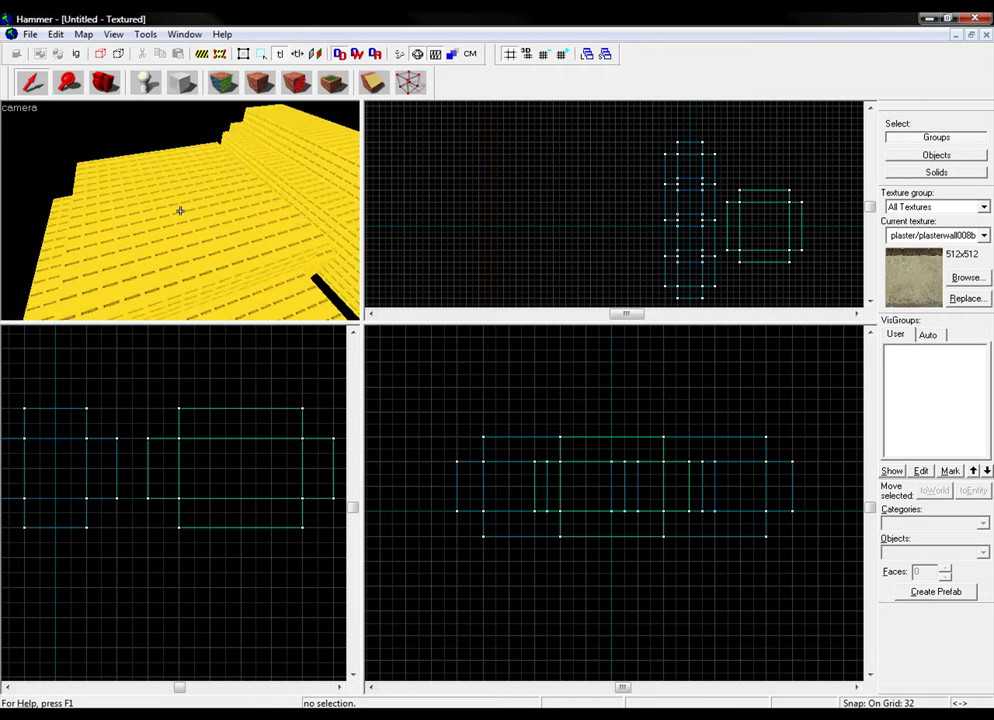
pyautogui.press('s')
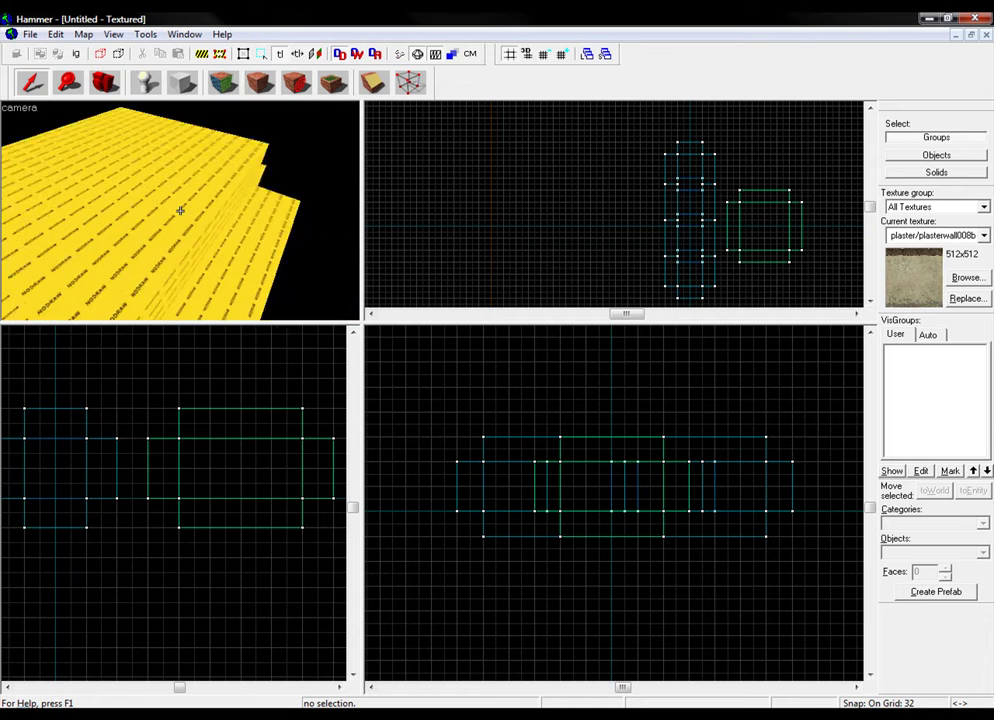
pyautogui.press('w')
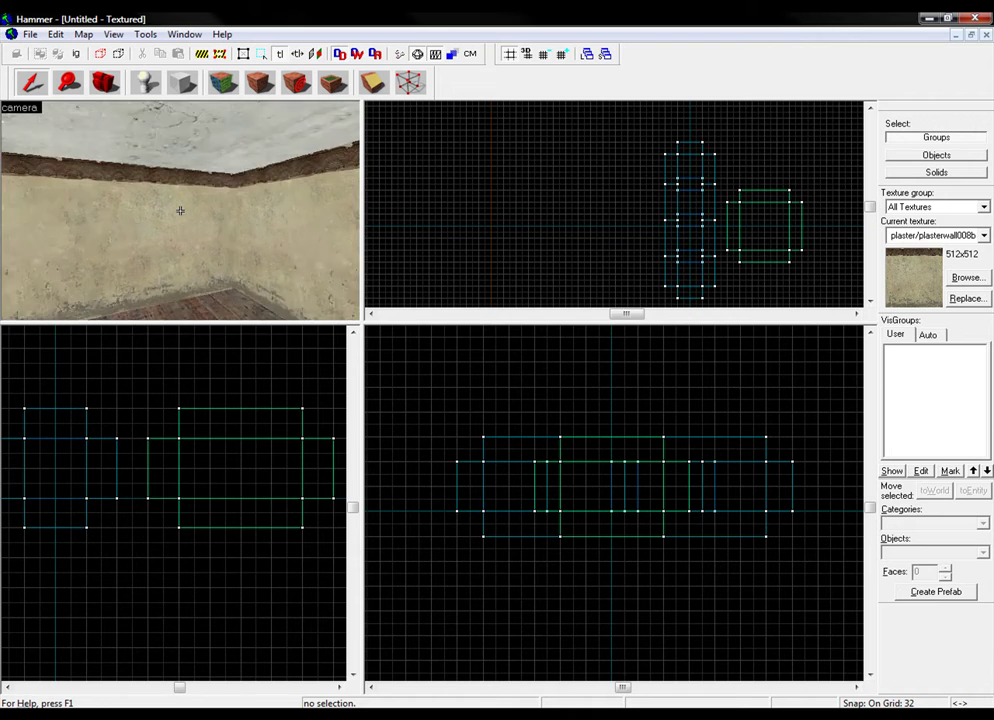
pyautogui.press('s')
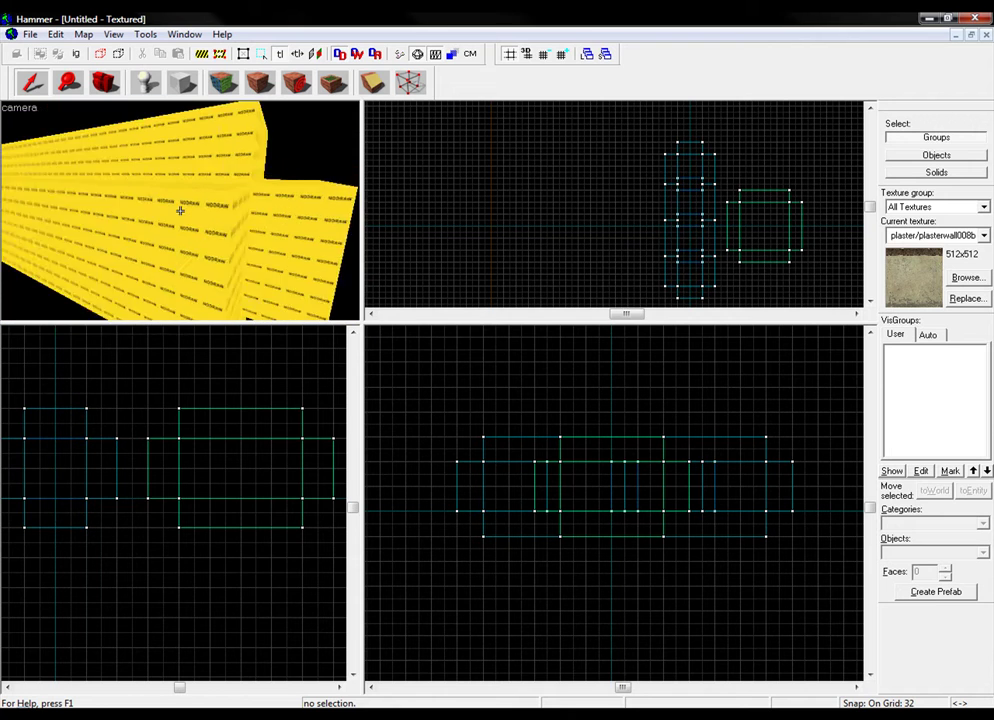
pyautogui.press('w')
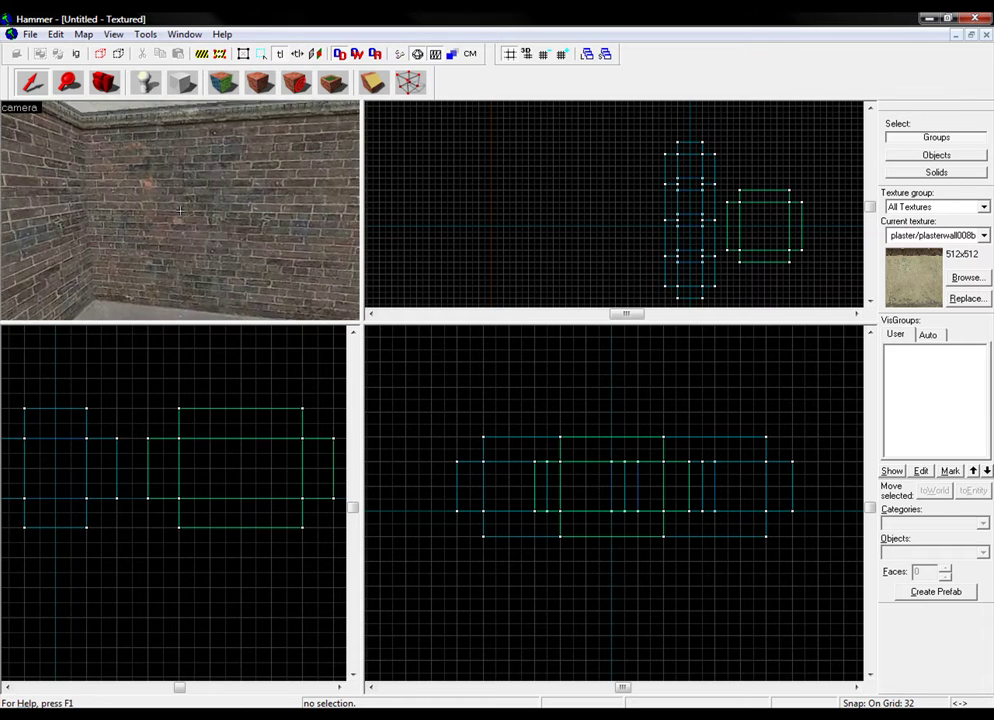
pyautogui.press('s')
pyautogui.press('w')
pyautogui.press('s')
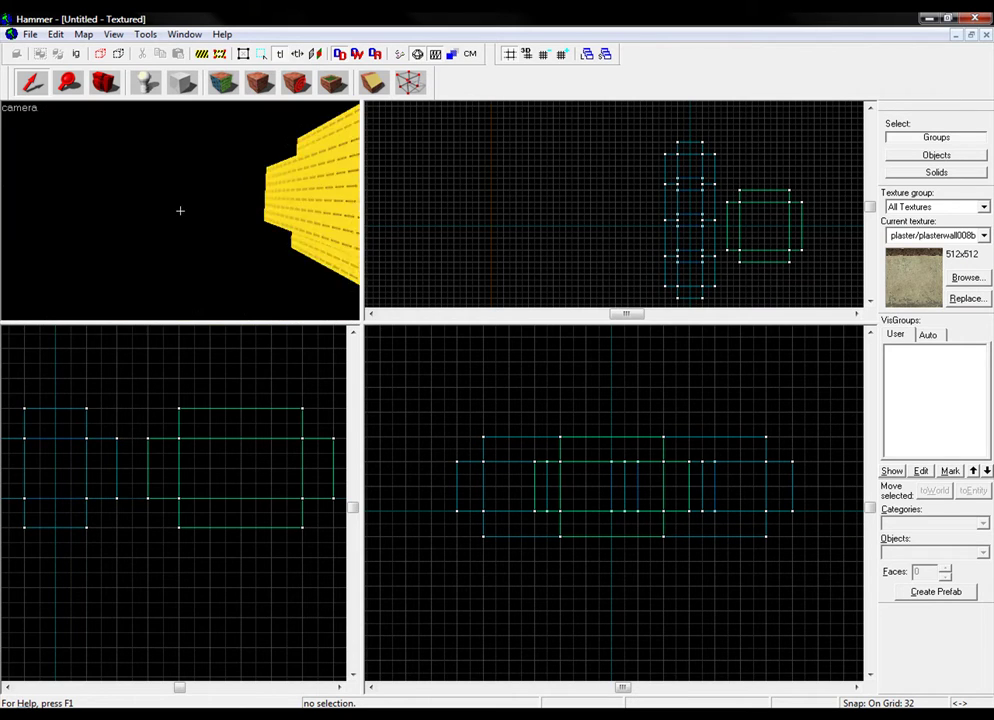
pyautogui.press('w')
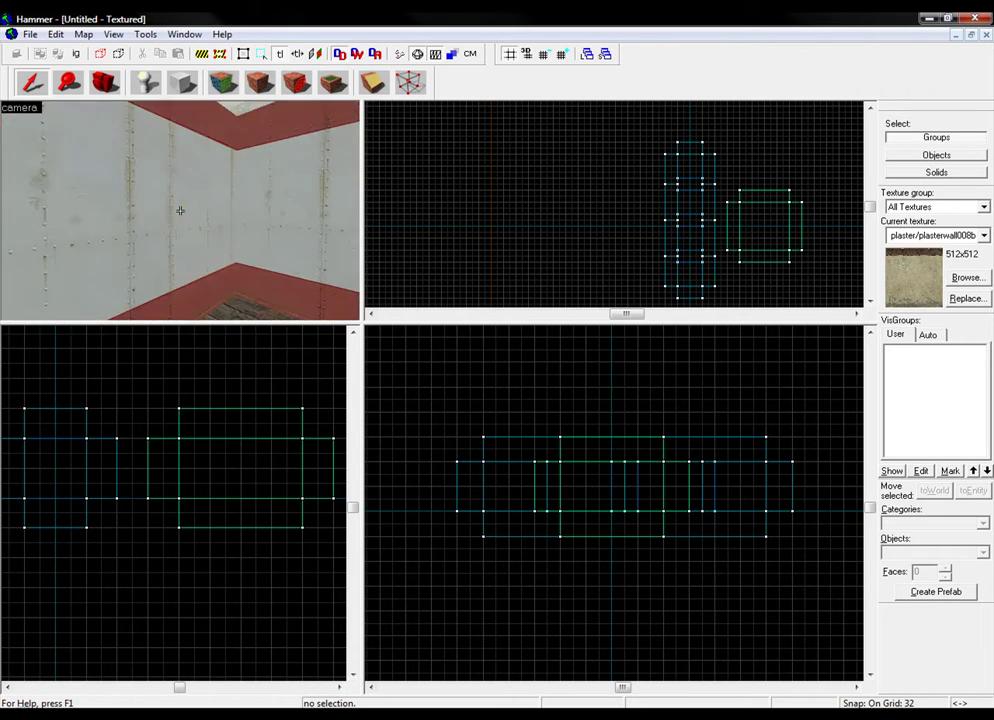
pyautogui.press('w')
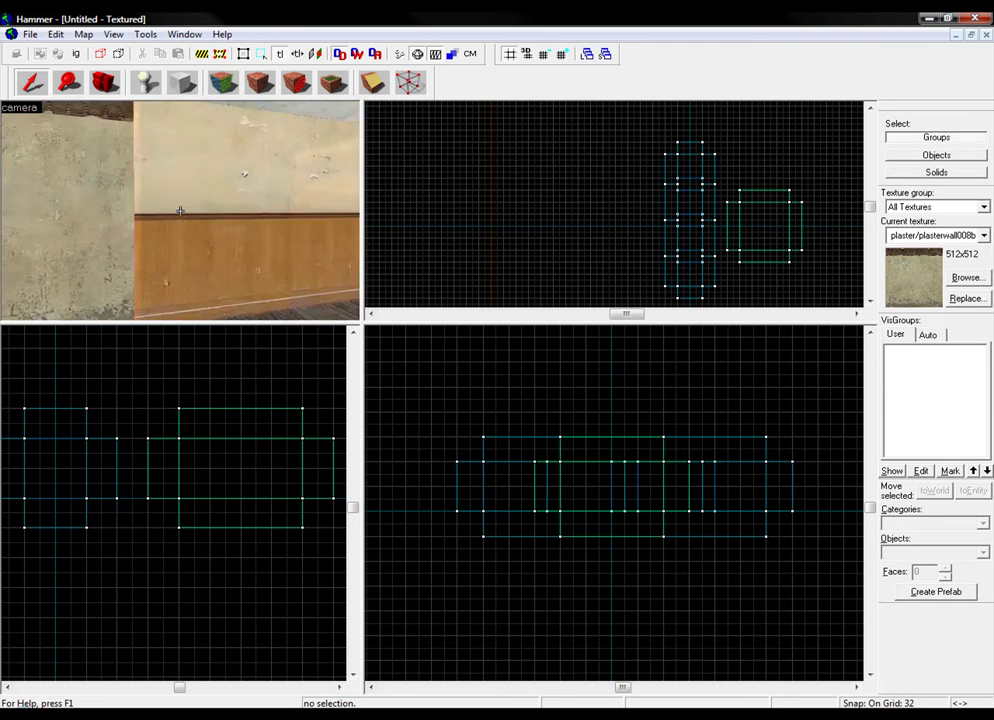
pyautogui.press('w')
pyautogui.press('w')
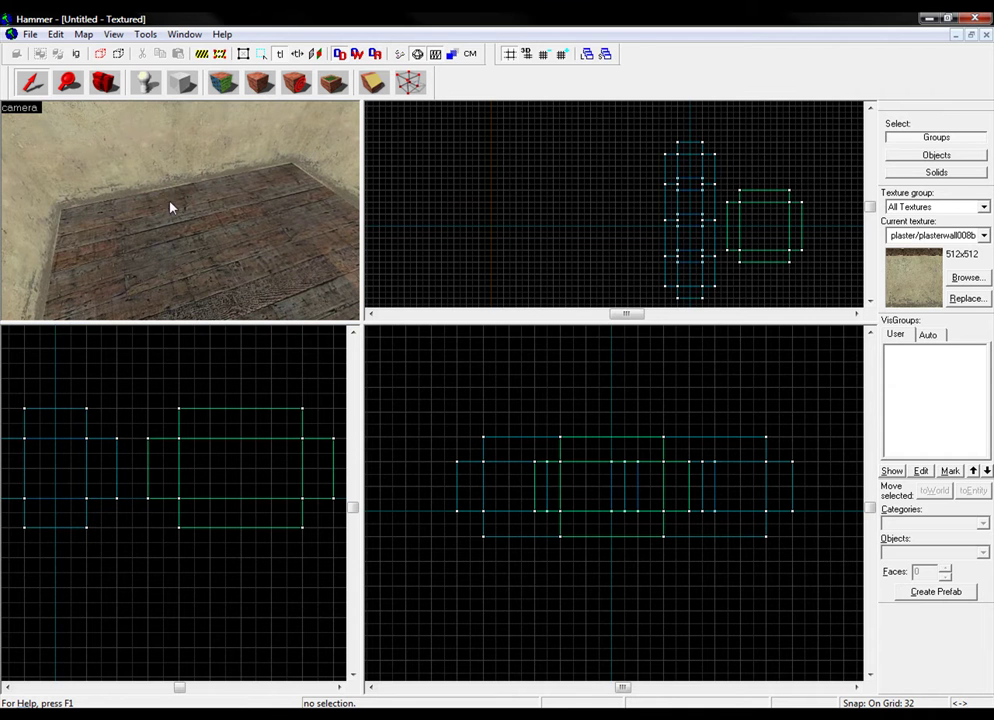
# Place a point_camera entity inside the uppermost room of the four-room column in the top view, midway up the room's height
pyautogui.scroll(2, 614, 207)
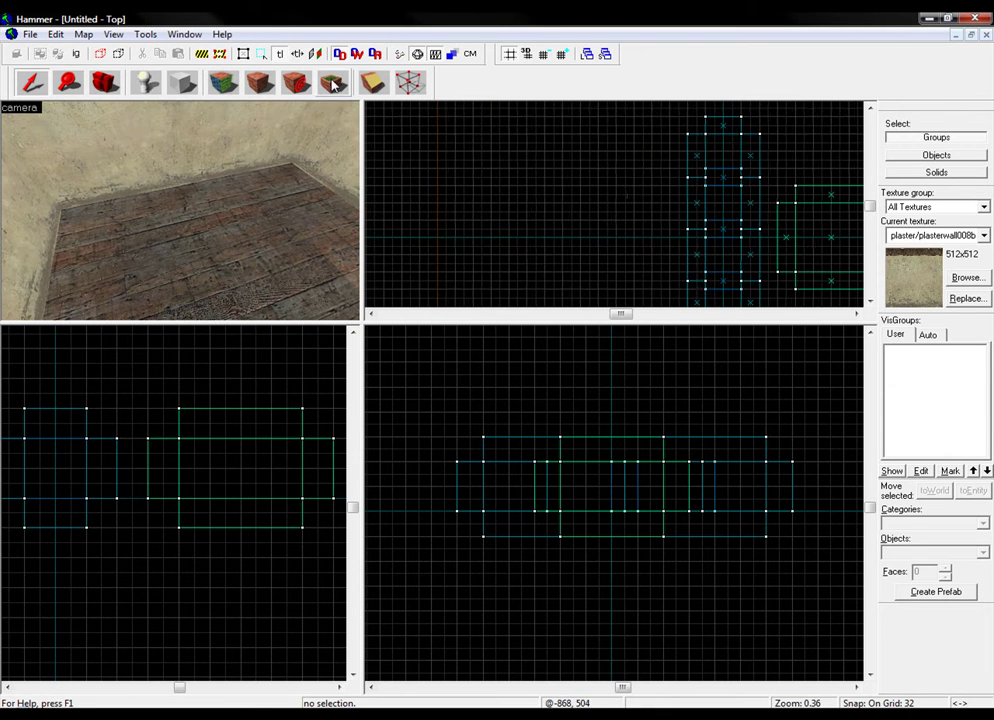
pyautogui.click(145, 82)
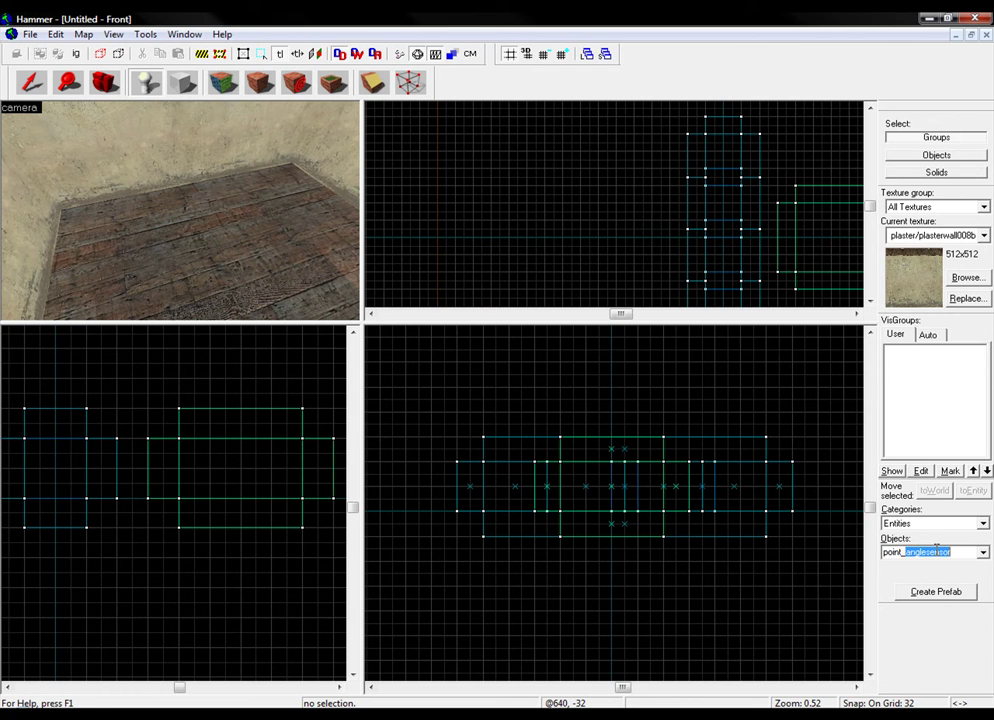
pyautogui.click(722, 150)
pyautogui.scroll(2, 726, 140)
pyautogui.click(740, 511)
pyautogui.click(740, 489)
pyautogui.press('Return')
pyautogui.click(31, 82)
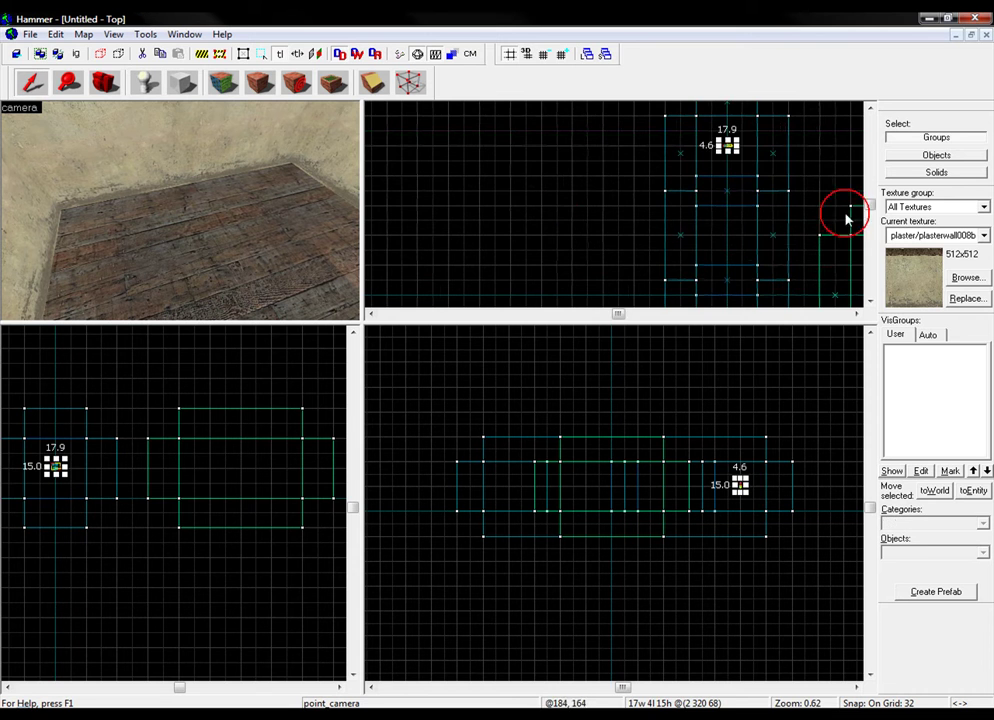
# Name the placed point_camera entity camera_01 in its object properties
pyautogui.scroll(5, 735, 148)
pyautogui.rightClick(728, 153)
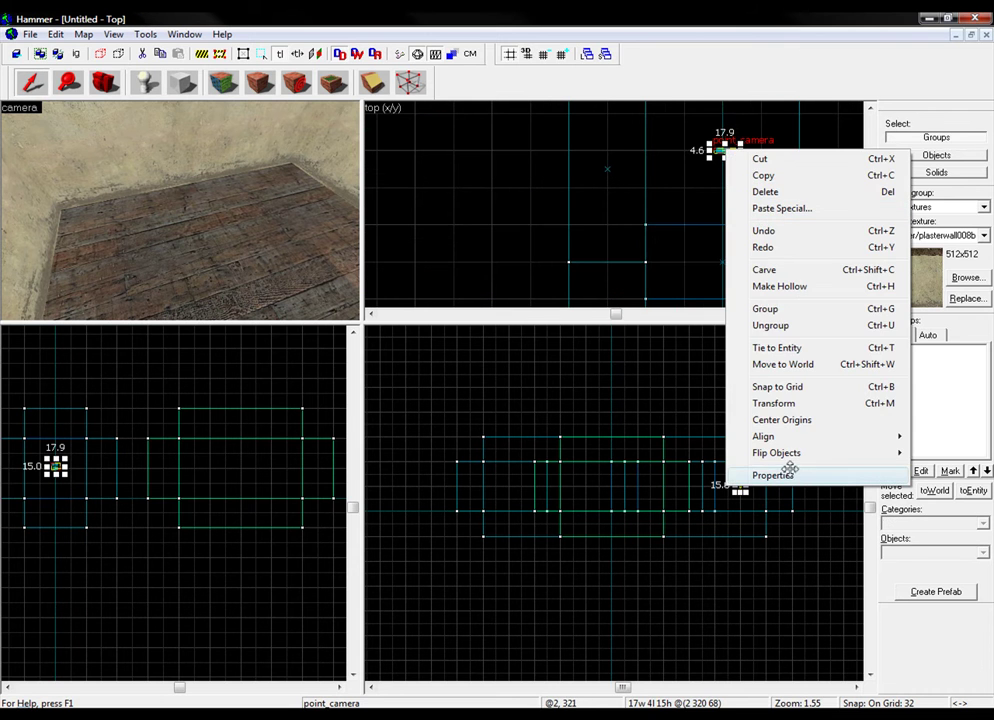
pyautogui.click(792, 473)
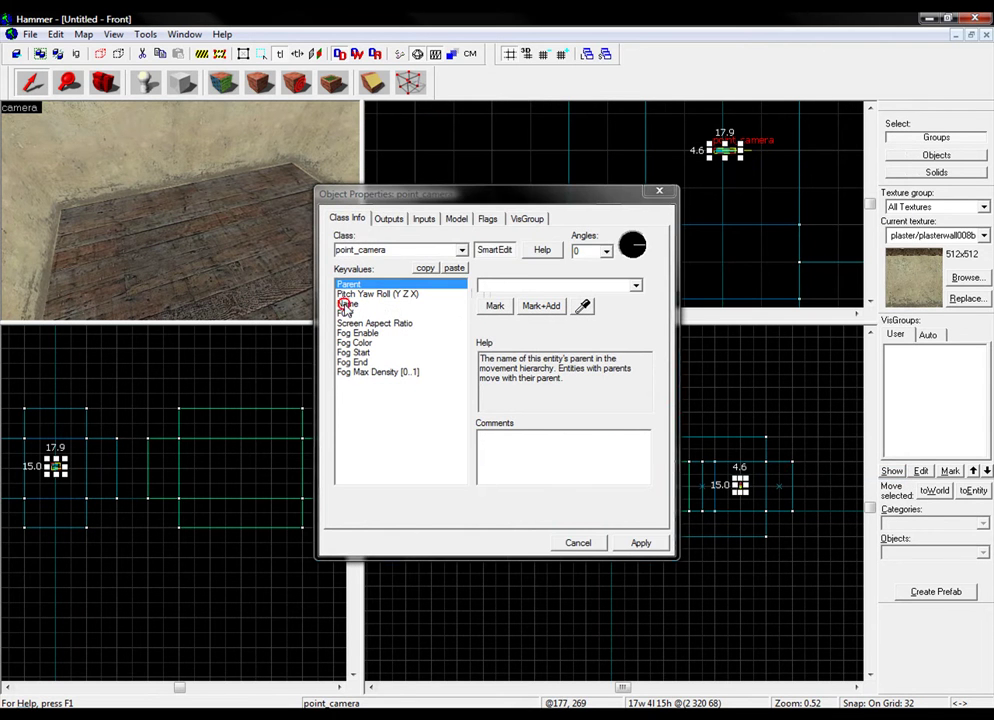
pyautogui.click(345, 304)
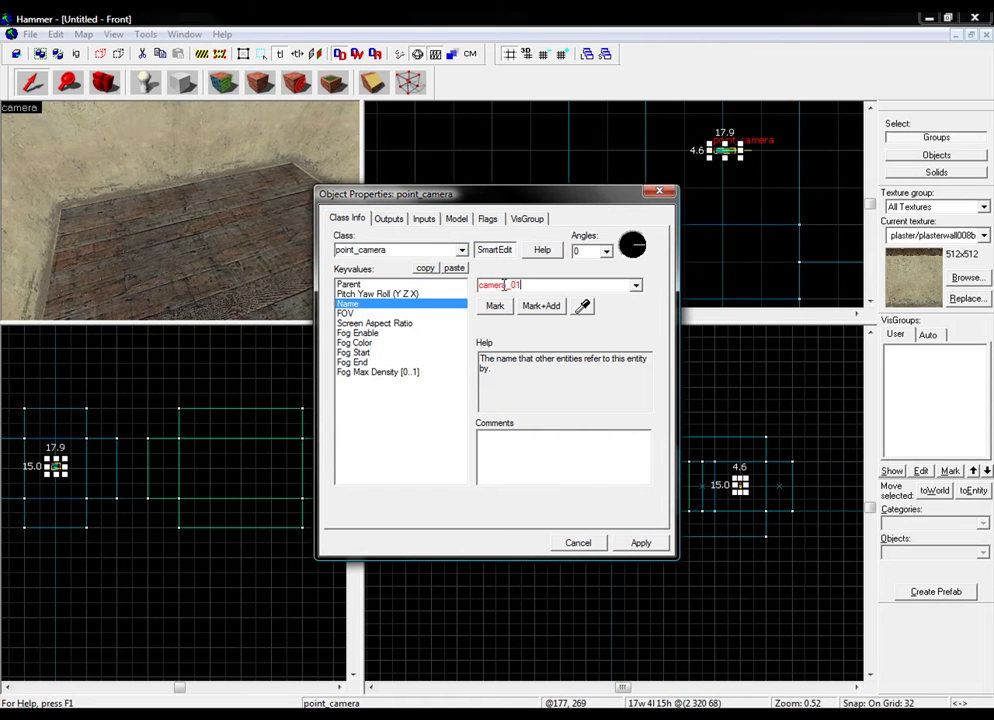
pyautogui.click(641, 543)
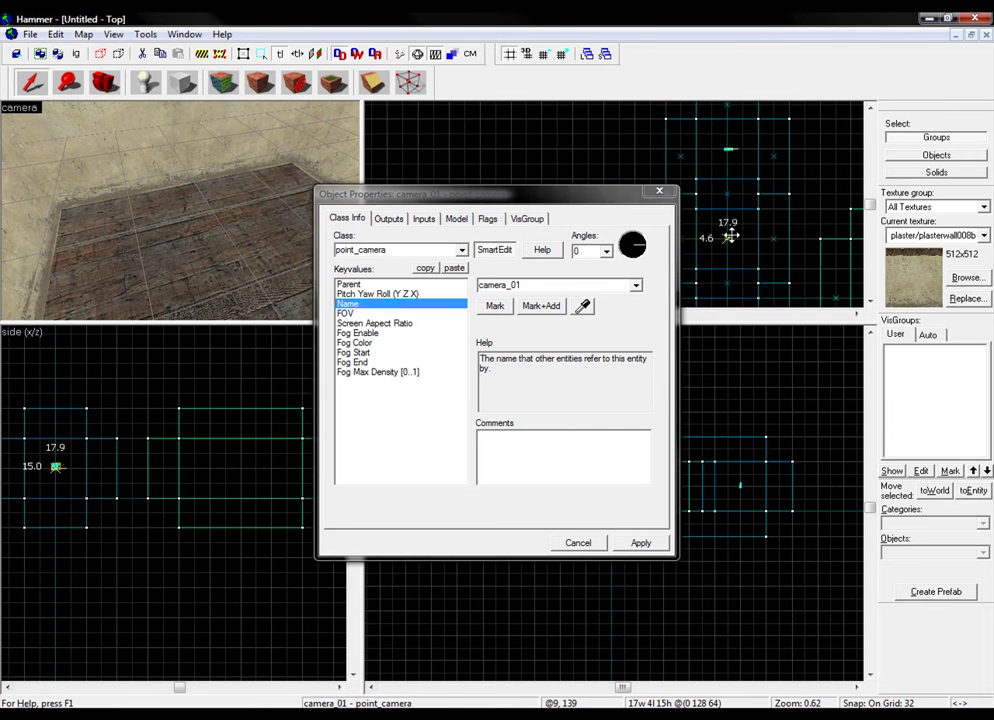
# Name the camera copy in the second room camera_02
pyautogui.click(524, 286)
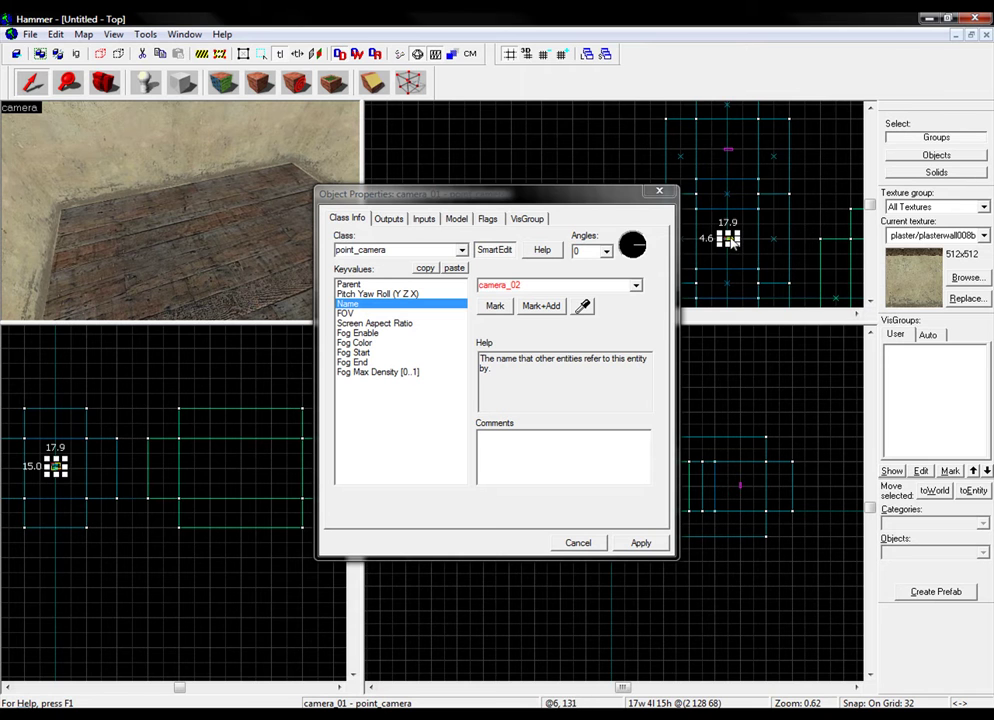
pyautogui.click(641, 543)
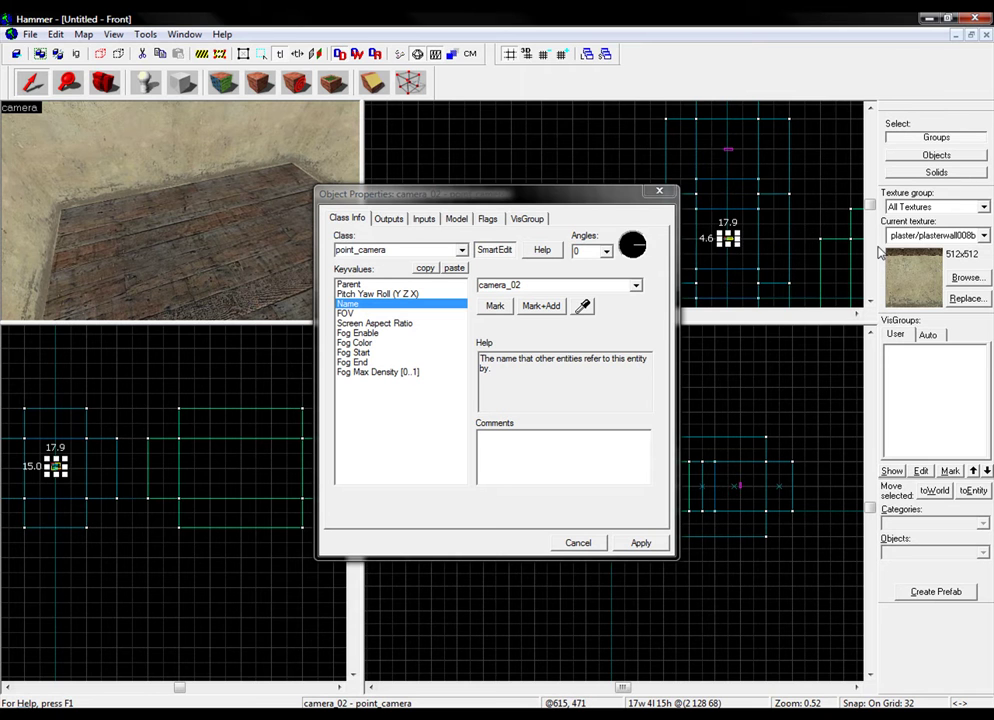
# Copy camera_02 straight down into the third room of the column and name the copy camera_03
pyautogui.doubleClick(869, 300)
pyautogui.moveTo(727, 135); pyautogui.dragTo(732, 222)
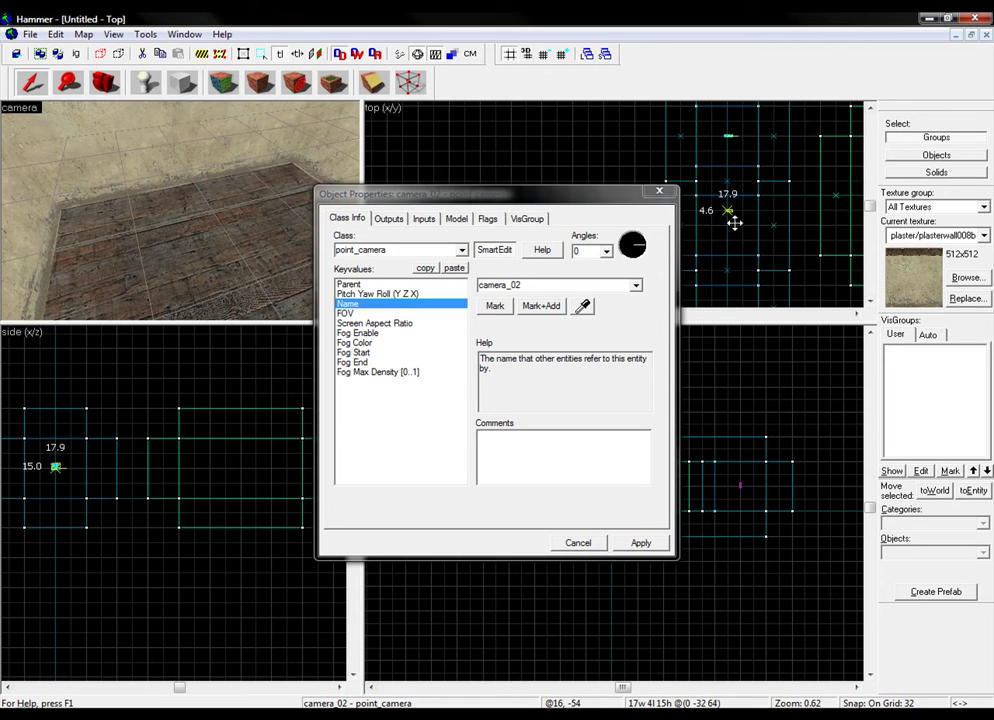
pyautogui.click(492, 284)
pyautogui.click(526, 286)
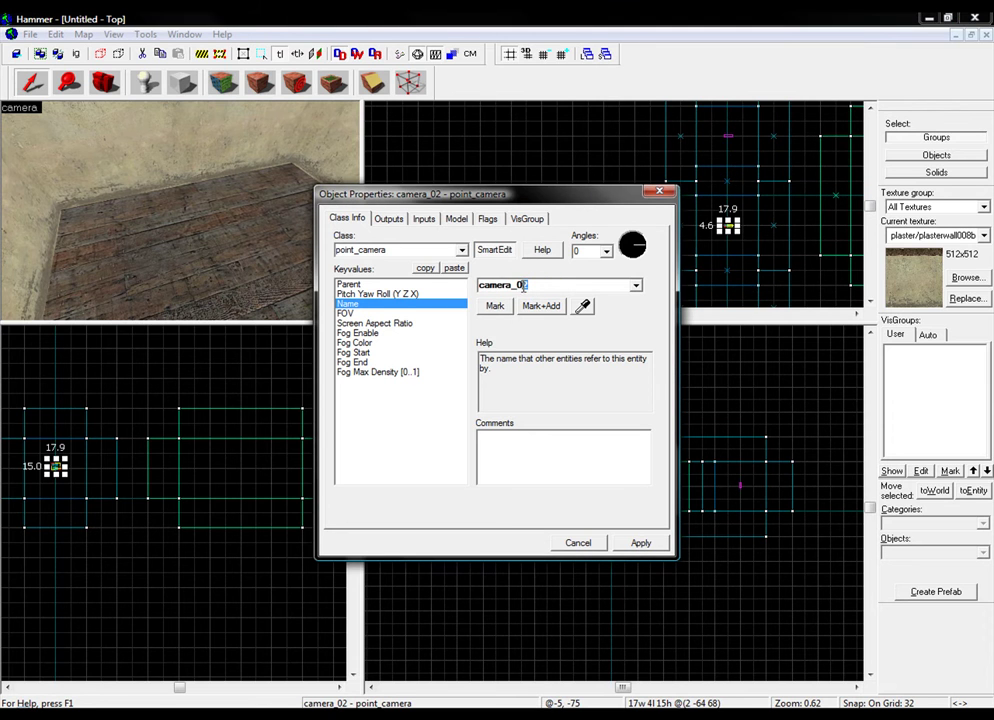
pyautogui.click(643, 543)
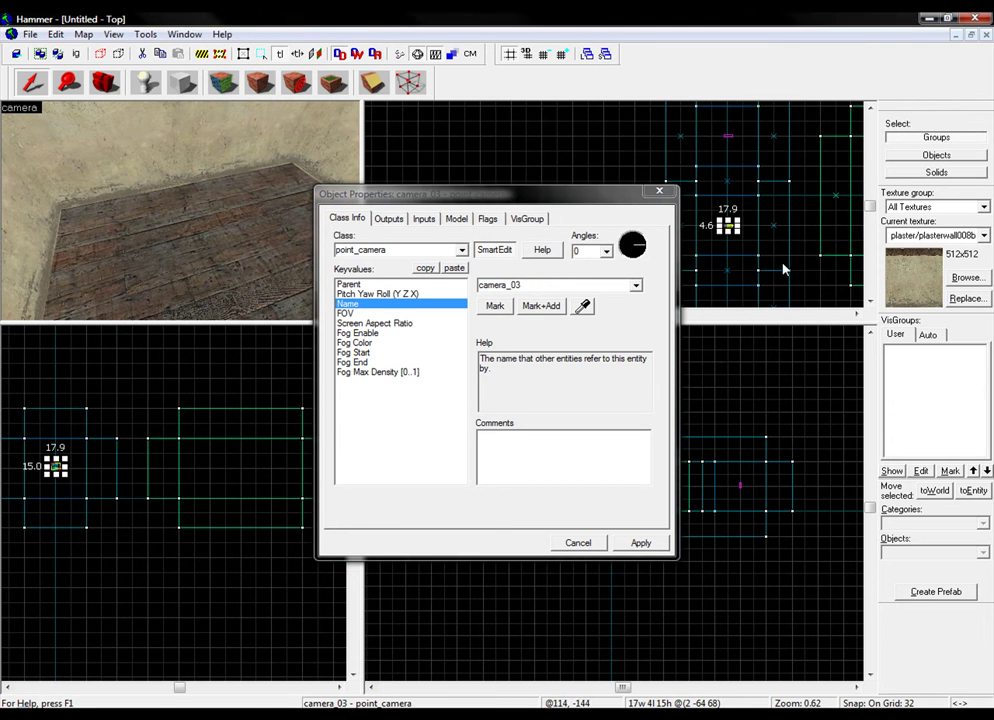
# Copy camera_03 straight down into the fourth room of the column and name the copy camera_04
pyautogui.click(872, 305)
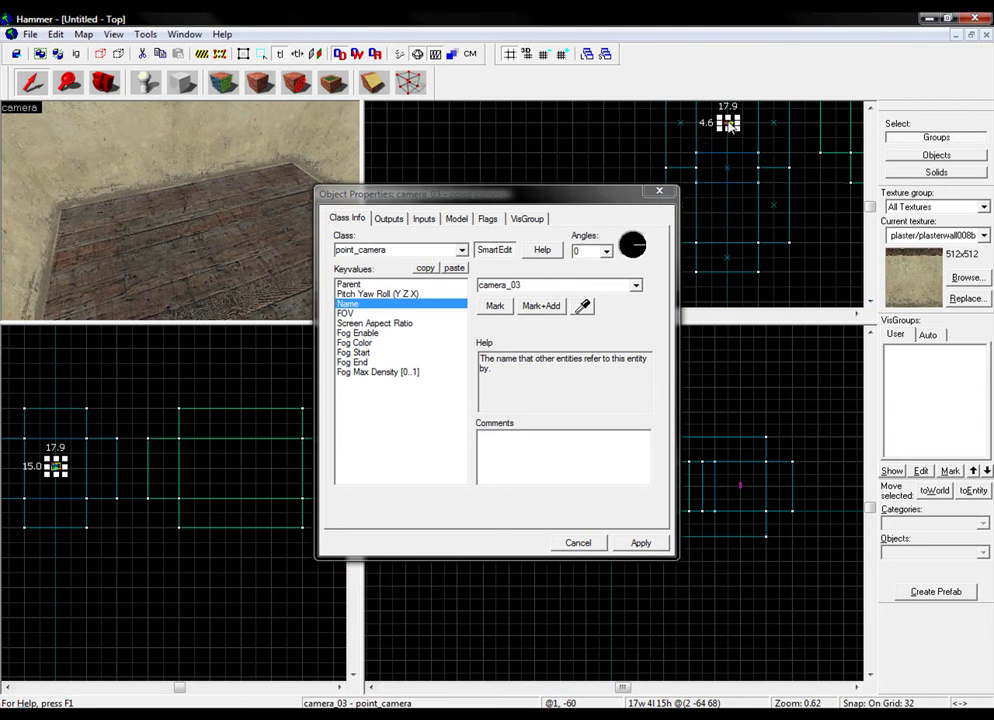
pyautogui.click(659, 191)
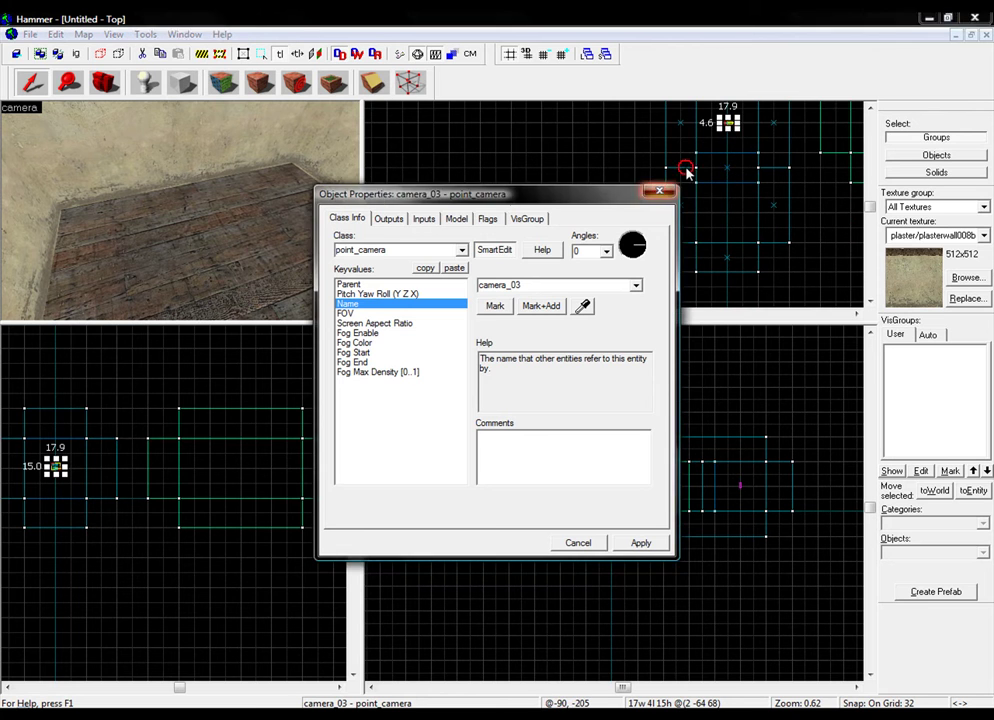
pyautogui.moveTo(727, 122); pyautogui.dragTo(727, 211)
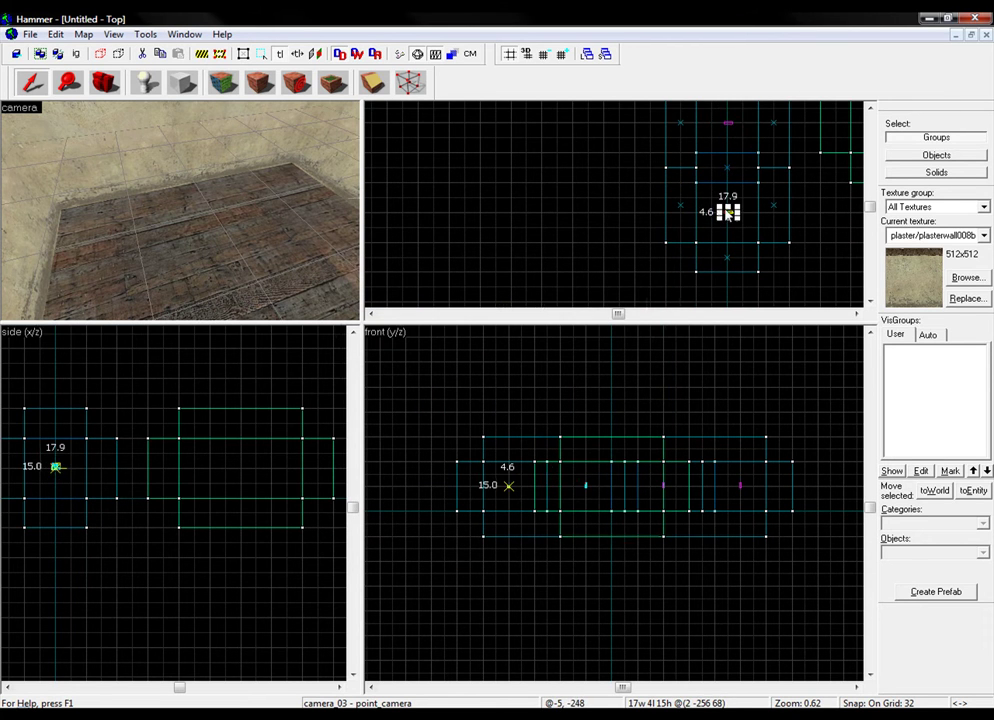
pyautogui.rightClick(747, 214)
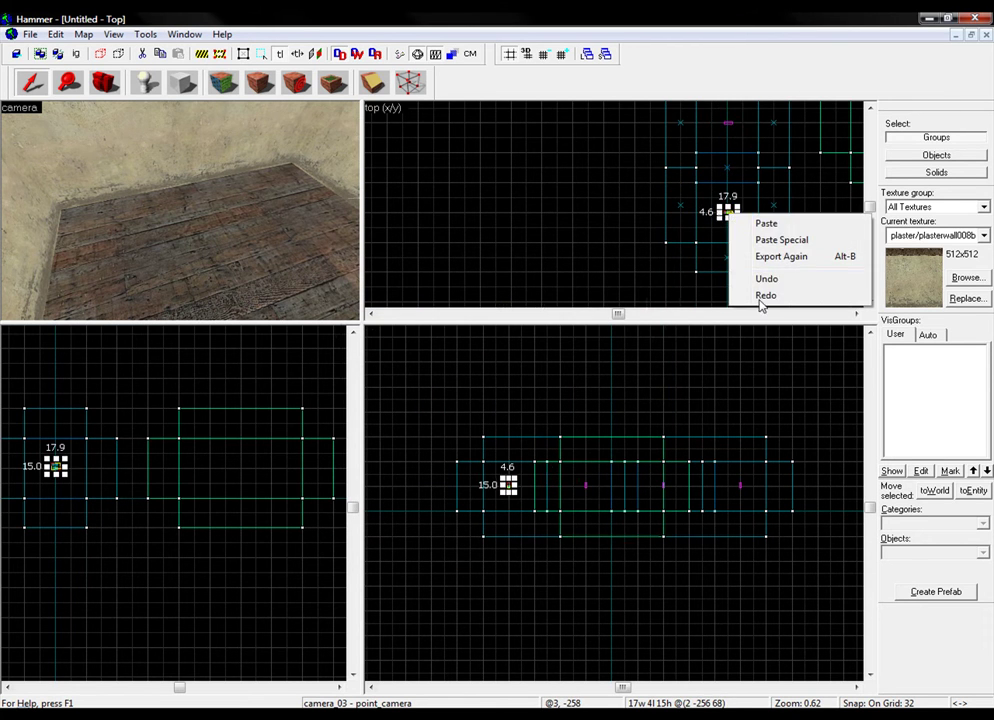
pyautogui.click(513, 484)
pyautogui.scroll(12, 509, 486)
pyautogui.rightClick(516, 474)
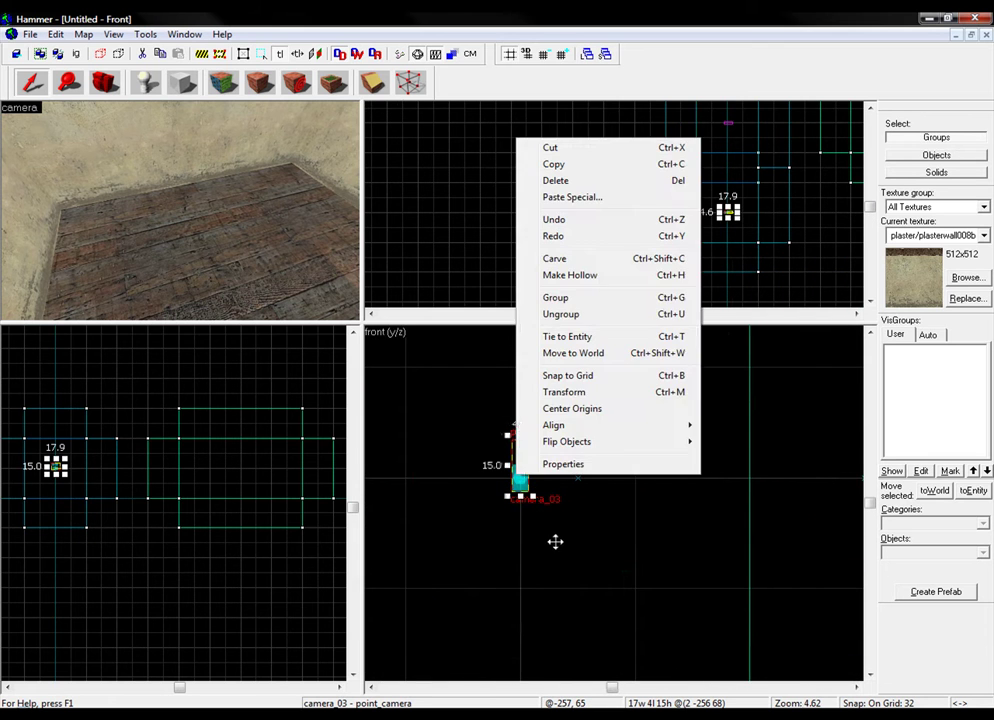
pyautogui.click(557, 464)
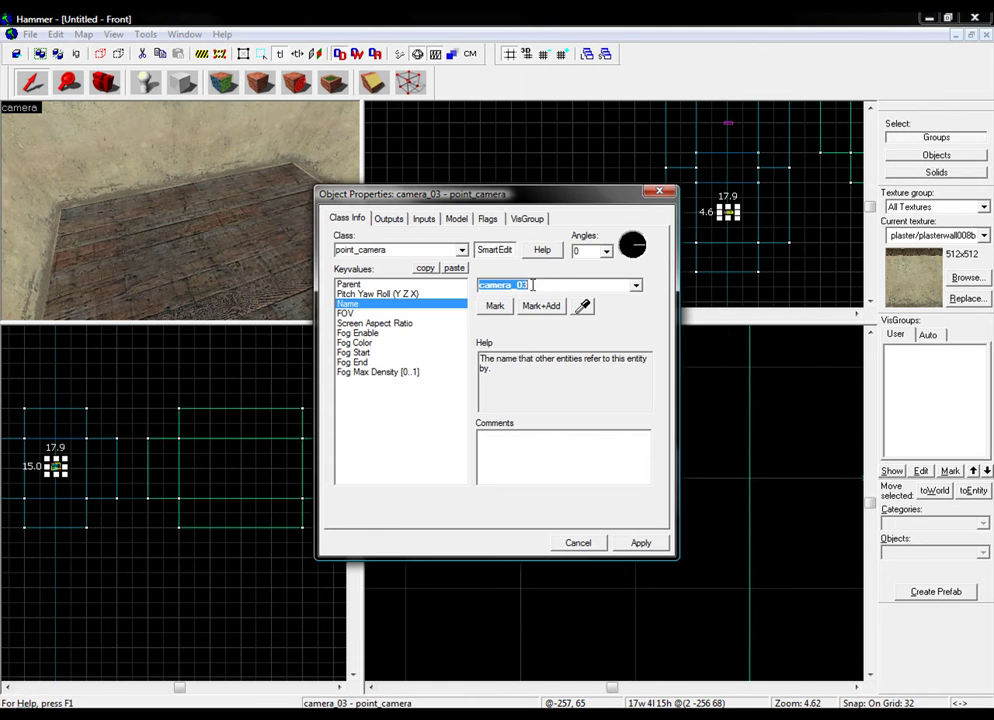
pyautogui.click(641, 542)
pyautogui.click(658, 191)
# Examine the four rooms and their placed cameras in the 3D view, ending inside the large plaster-walled room
pyautogui.click(172, 258)
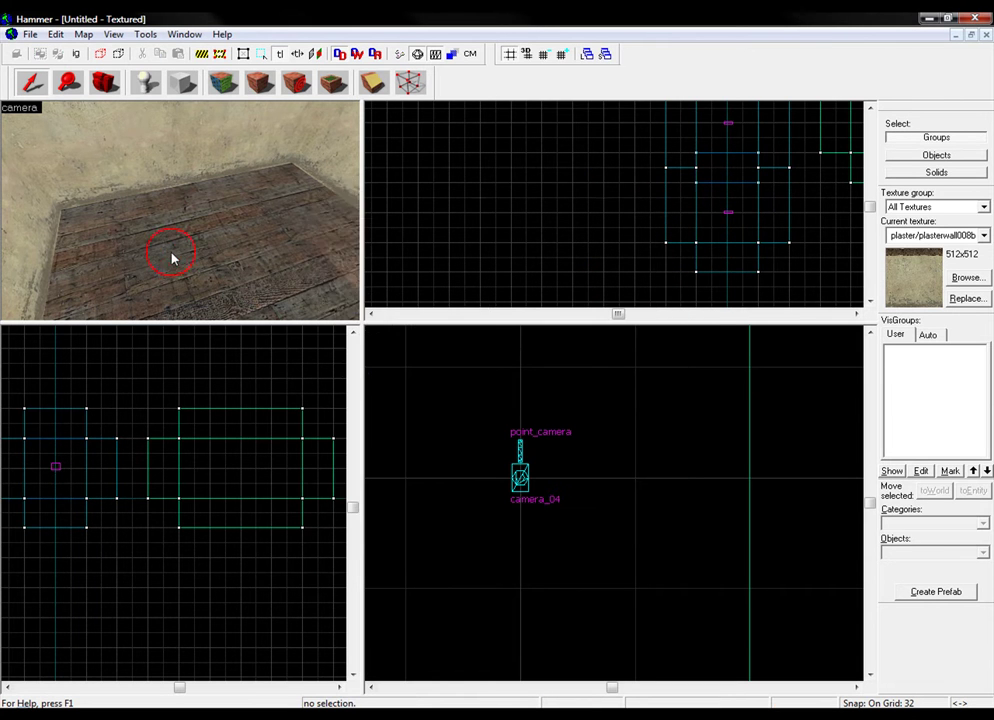
pyautogui.press('s')
pyautogui.press('Up')
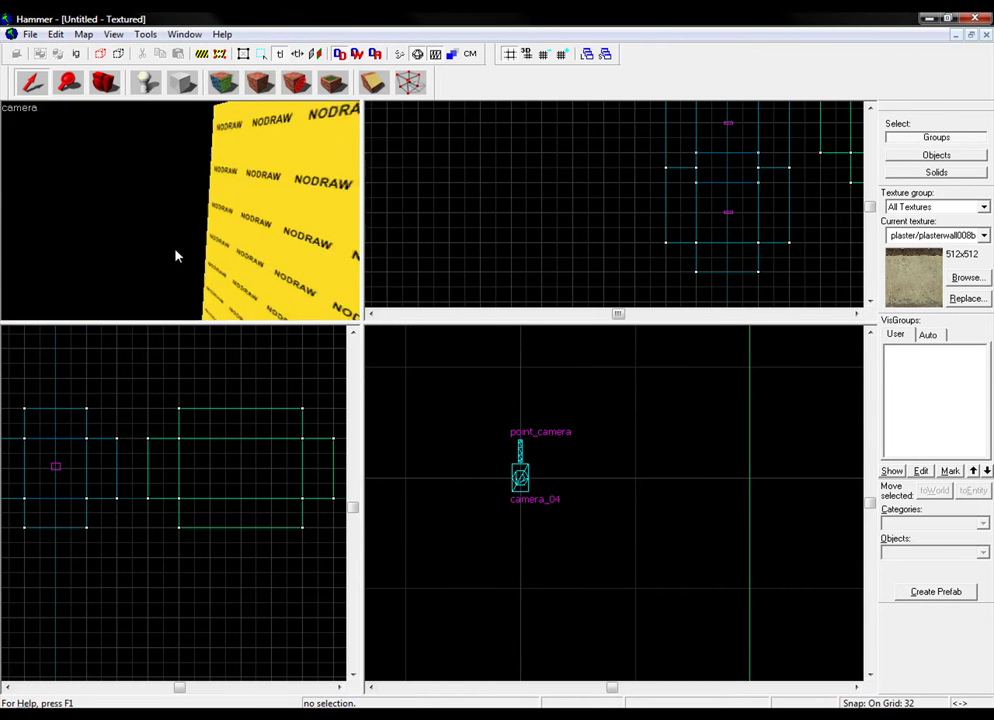
pyautogui.press('w')
pyautogui.press('Left')
pyautogui.press('Down')
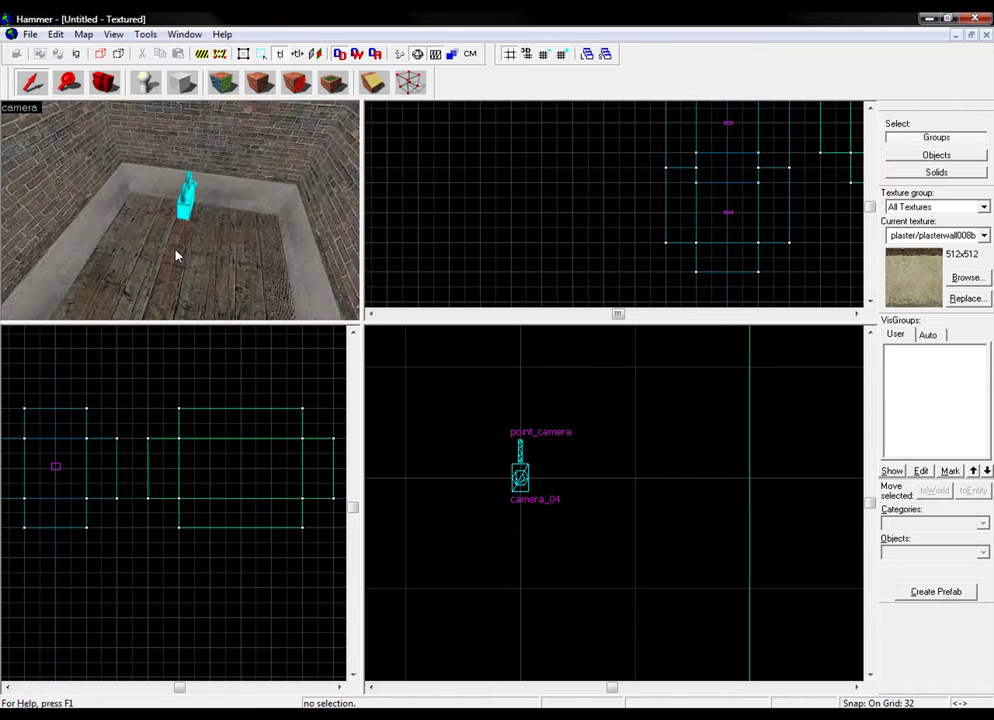
pyautogui.press('w')
pyautogui.press('Right')
pyautogui.press('Up')
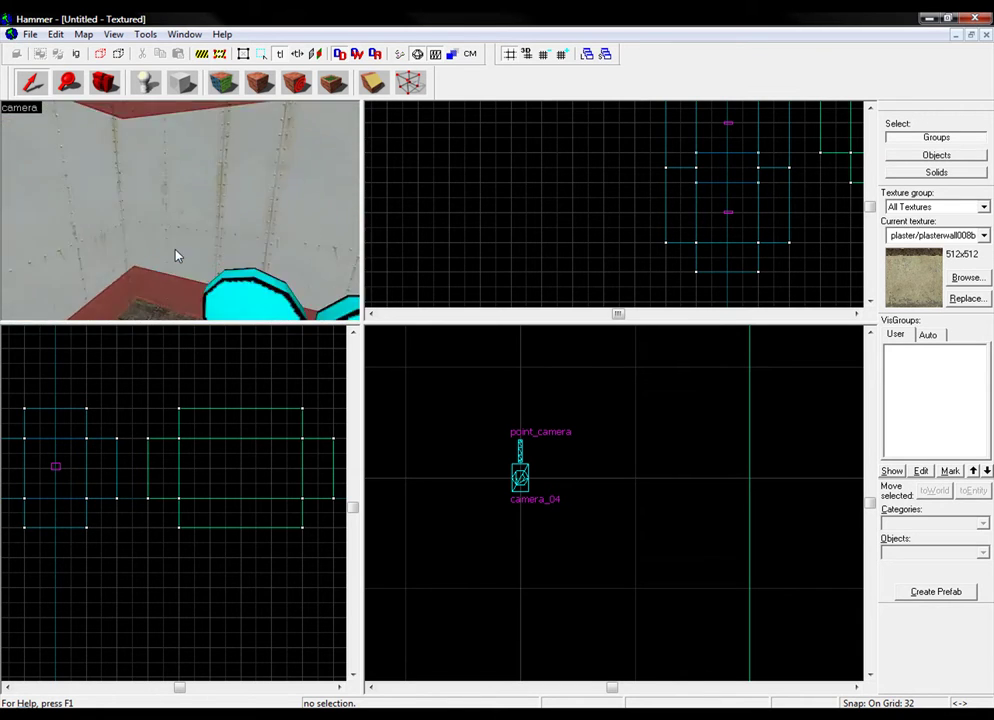
pyautogui.press('w')
pyautogui.press('Left')
pyautogui.press('w')
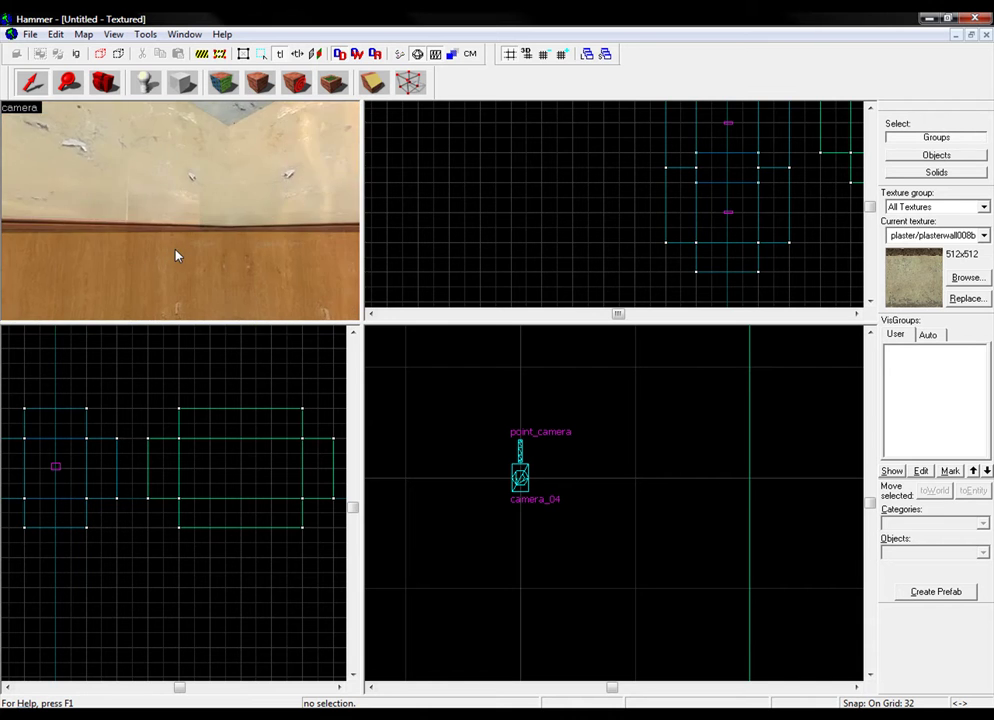
pyautogui.press('w')
pyautogui.press('w')
pyautogui.press('Down')
pyautogui.press('Left')
# Choose tools/toolsnodraw as the current texture from the texture browser
pyautogui.click(957, 282)
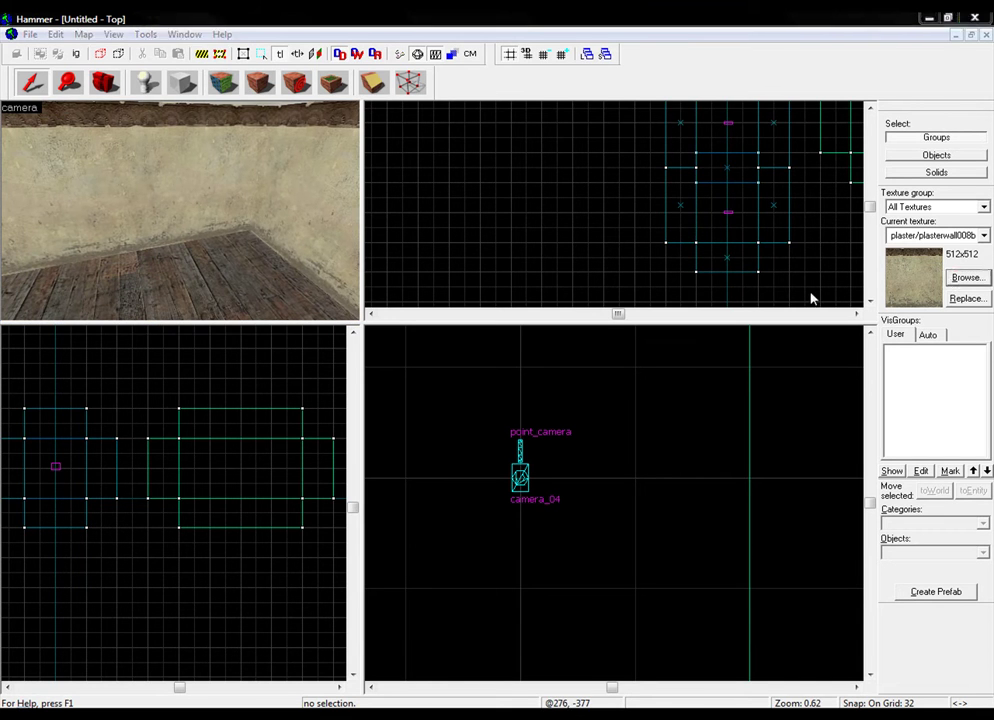
pyautogui.doubleClick(34, 127)
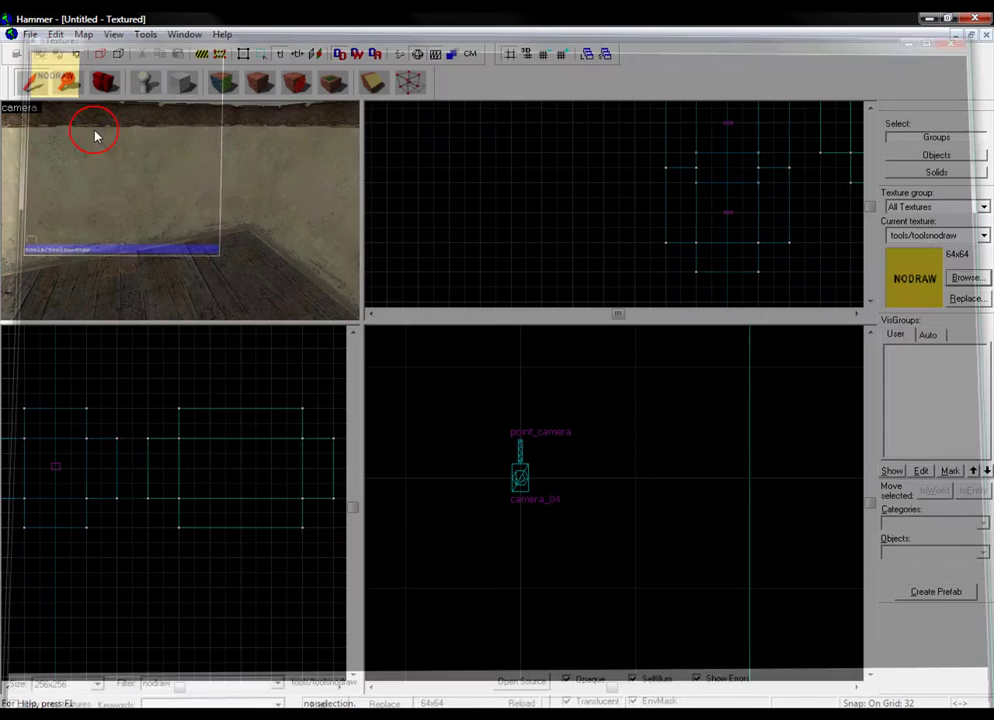
# Outline an 8 by 64 unit nodraw block against the large room's wall in the top view, using an 8-unit grid
pyautogui.scroll(-3, 848, 166)
pyautogui.scroll(3, 848, 166)
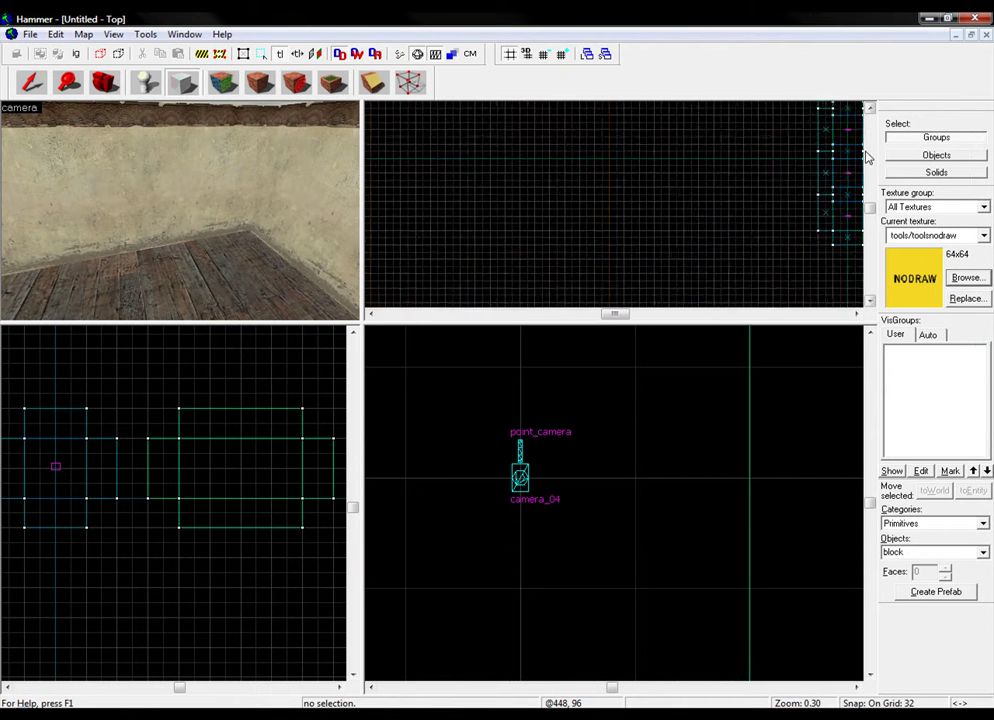
pyautogui.click(854, 314)
pyautogui.click(854, 314)
pyautogui.click(854, 314)
pyautogui.scroll(8, 663, 117)
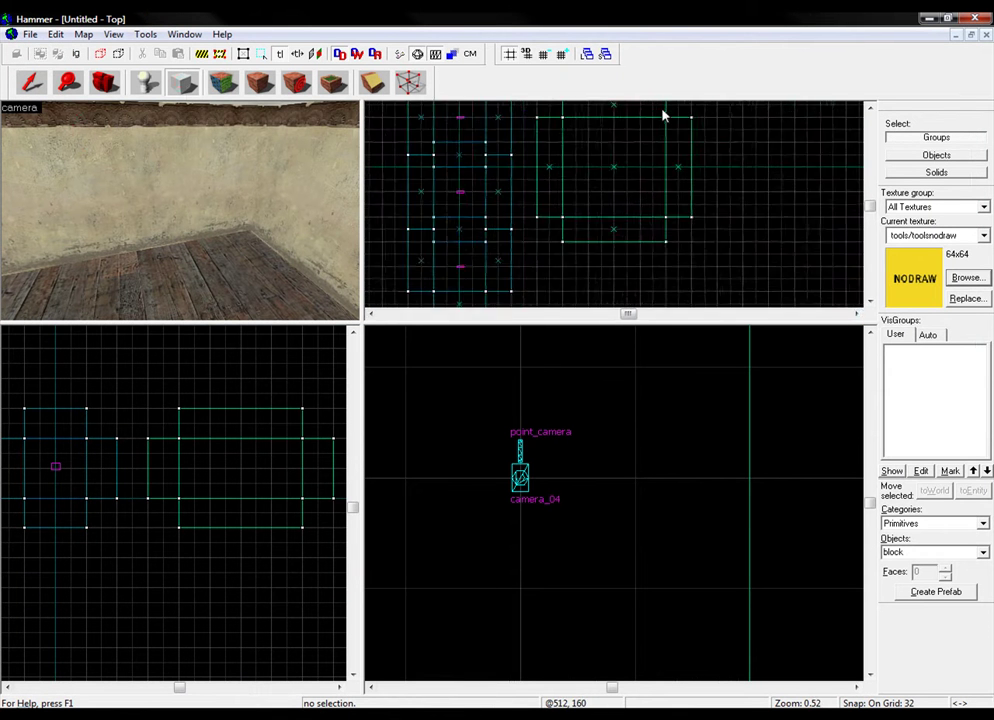
pyautogui.moveTo(634, 144)
pyautogui.mouseDown()
pyautogui.moveTo(684, 208)
pyautogui.moveTo(686, 257)
pyautogui.mouseUp()
pyautogui.click(545, 53)
pyautogui.click(545, 53)
pyautogui.moveTo(624, 259); pyautogui.dragTo(657, 220)
# Raise the block outline to 43 units high and create the nodraw block on the wall
pyautogui.scroll(4, 344, 473)
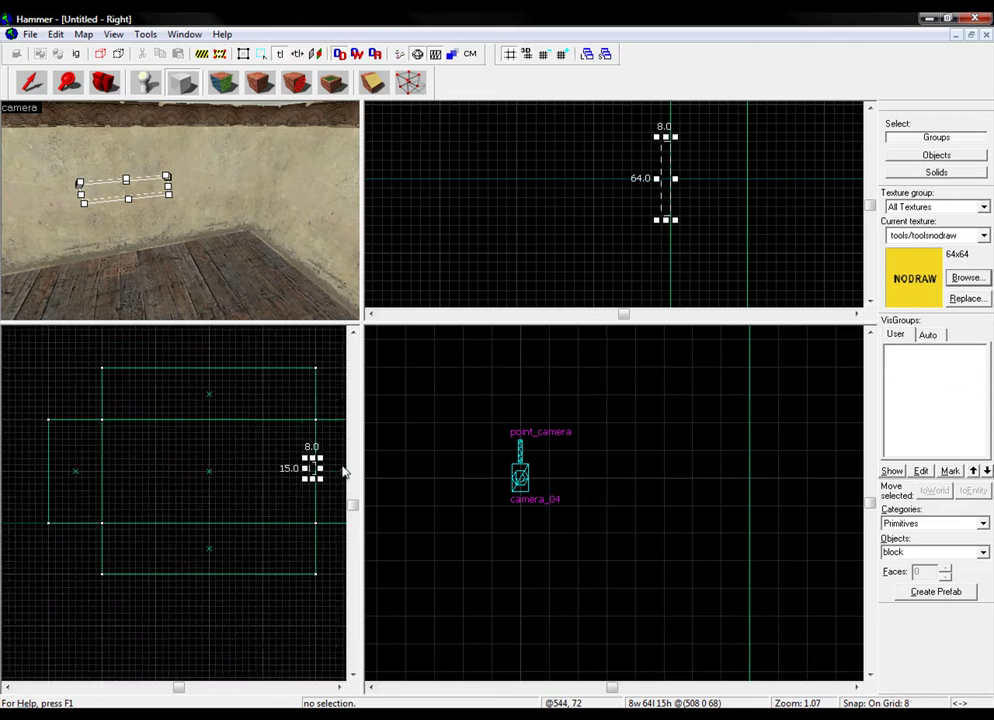
pyautogui.moveTo(283, 489); pyautogui.dragTo(284, 568)
pyautogui.rightClick(284, 535)
pyautogui.click(310, 540)
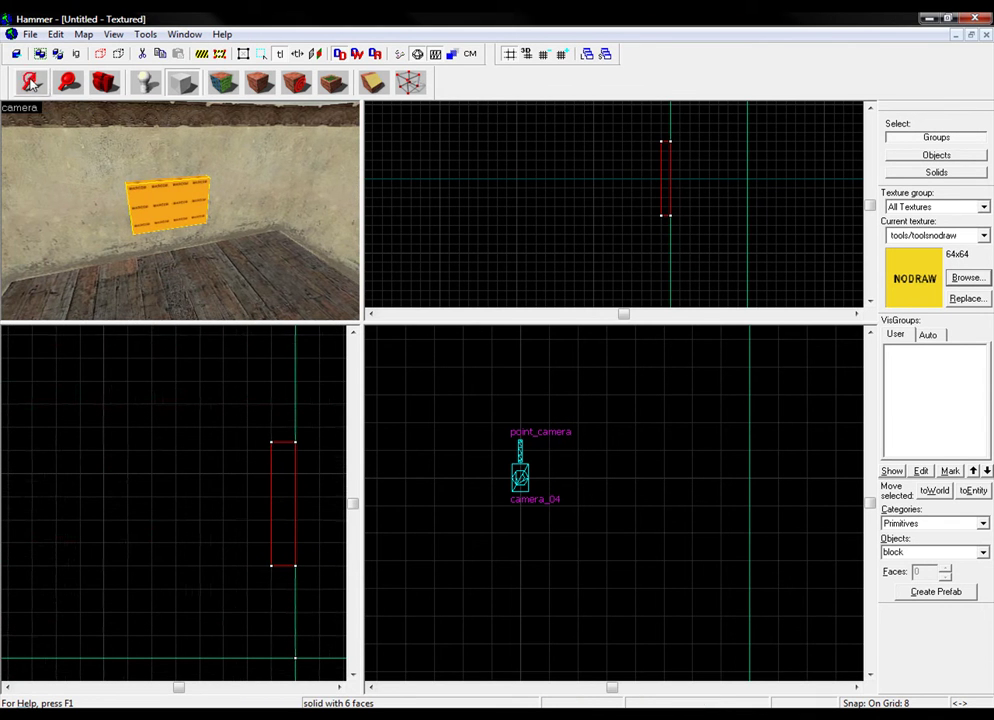
# Select only the nodraw block's front face for texturing and choose dev/dev_tvmonitor1a from the textures filtered by dev_
pyautogui.click(30, 82)
pyautogui.press('a')
pyautogui.press('w')
pyautogui.click(223, 84)
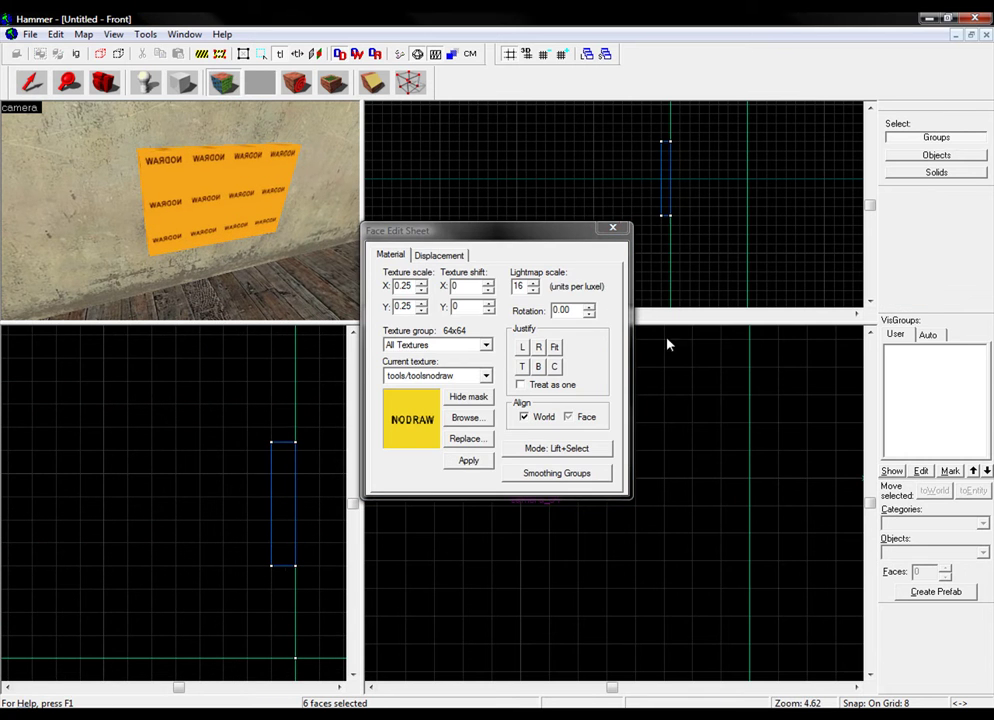
pyautogui.click(263, 205)
pyautogui.click(466, 417)
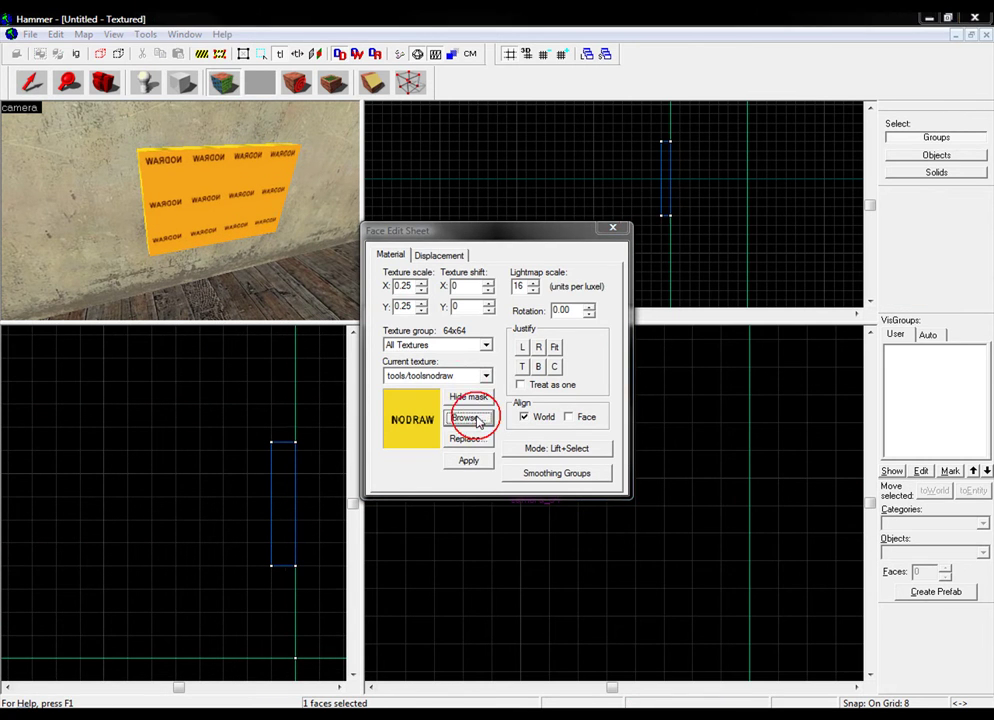
pyautogui.write('dev_')
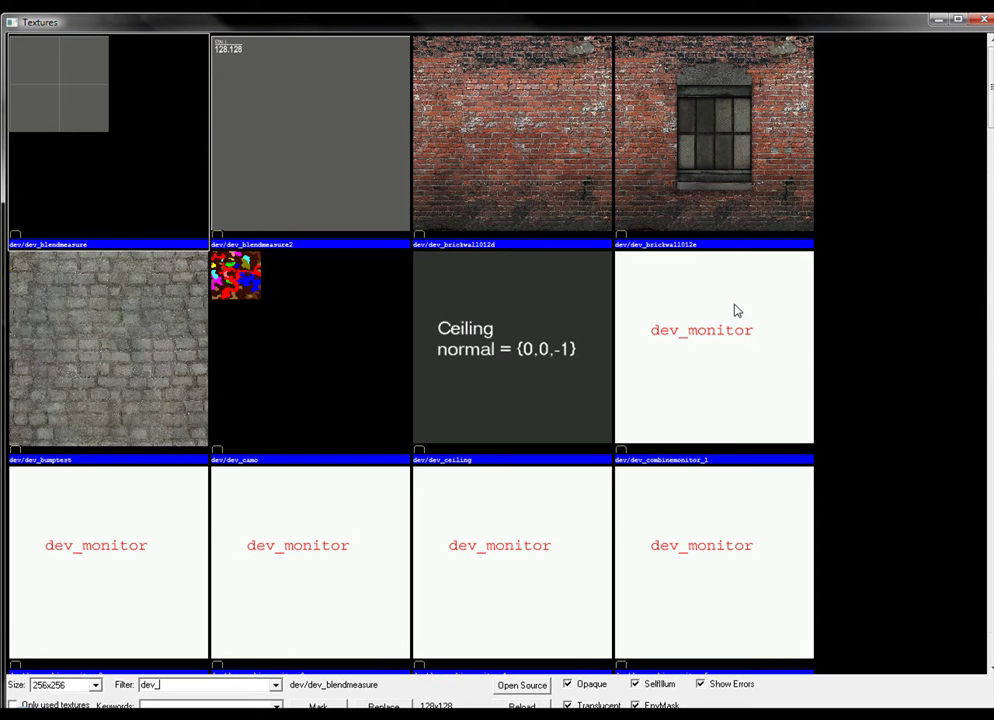
pyautogui.moveTo(990, 122); pyautogui.dragTo(990, 157)
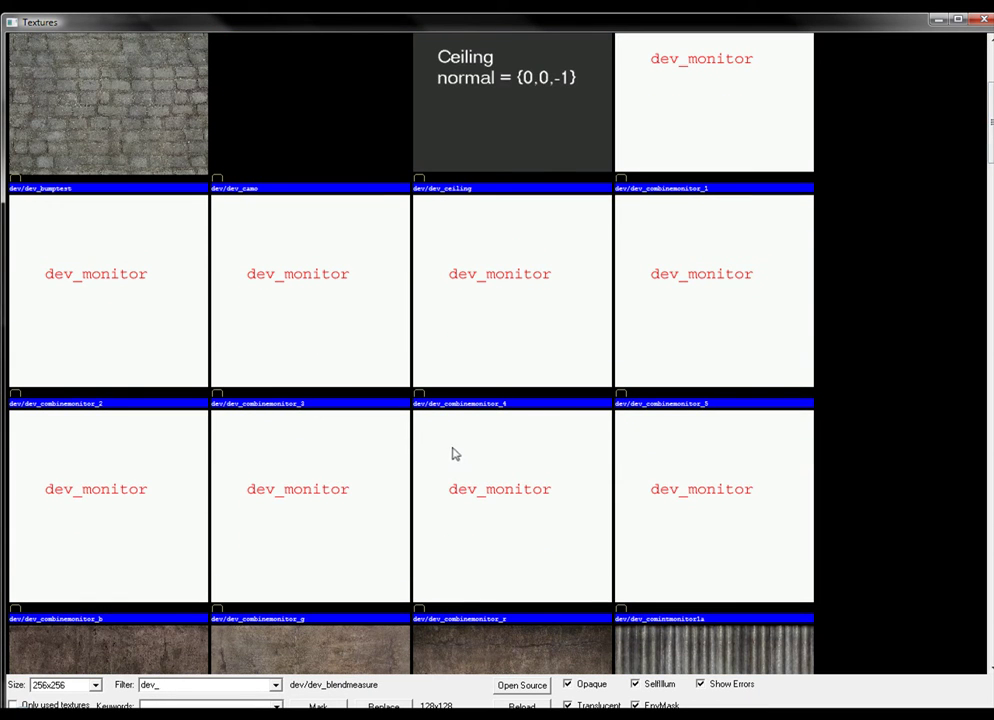
pyautogui.moveTo(979, 199); pyautogui.dragTo(958, 595)
pyautogui.doubleClick(461, 284)
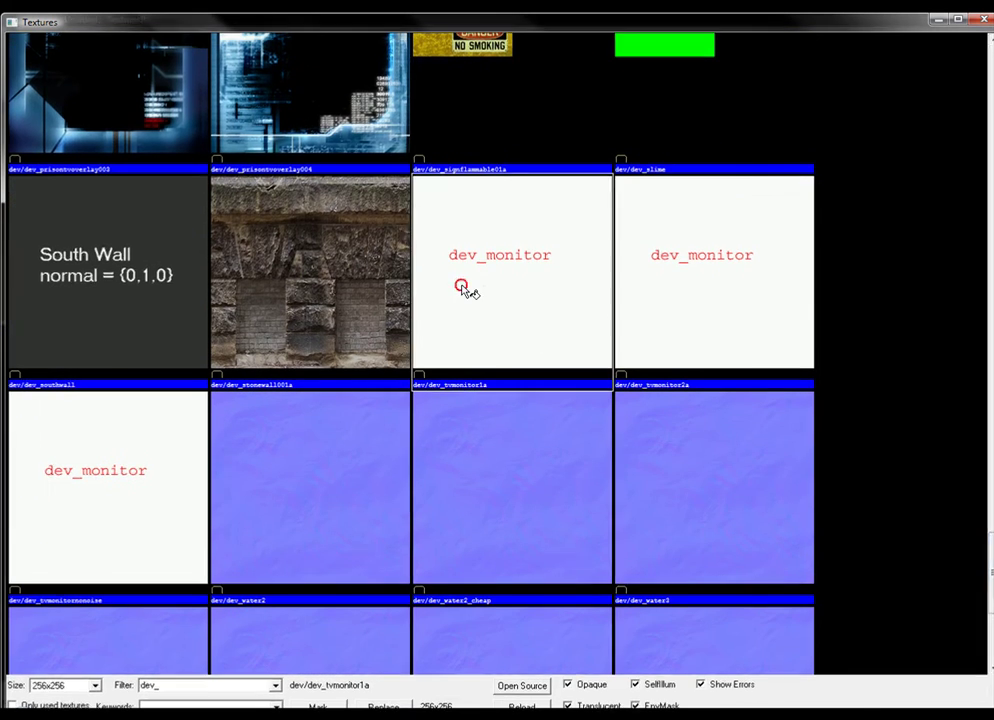
# Apply the monitor texture to the block's front face and fit it to the face
pyautogui.click(470, 461)
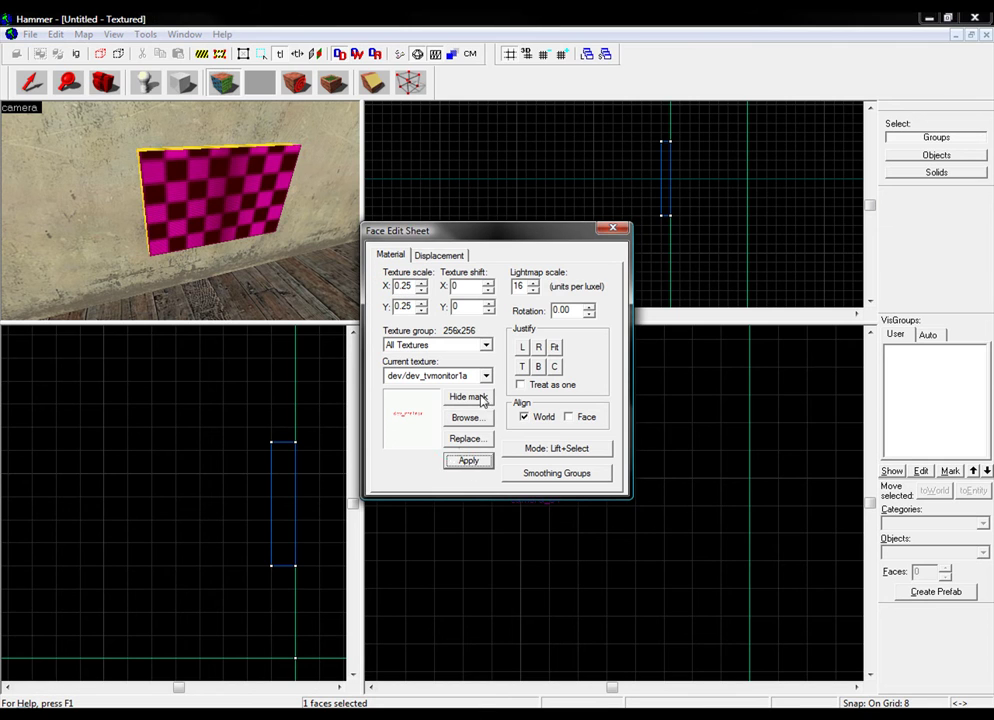
pyautogui.click(555, 349)
pyautogui.click(618, 228)
# Turn the monitor block into a func_monitor entity named screen_01
pyautogui.click(240, 193)
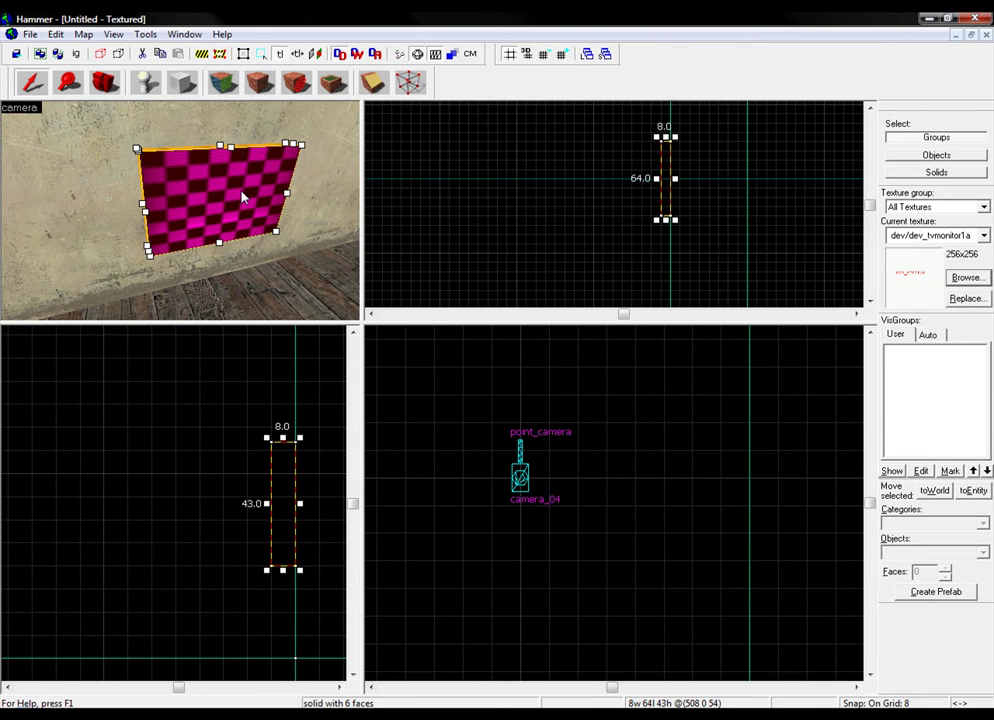
pyautogui.hotkey('ctrl', 't')
pyautogui.moveTo(378, 250); pyautogui.dragTo(358, 252)
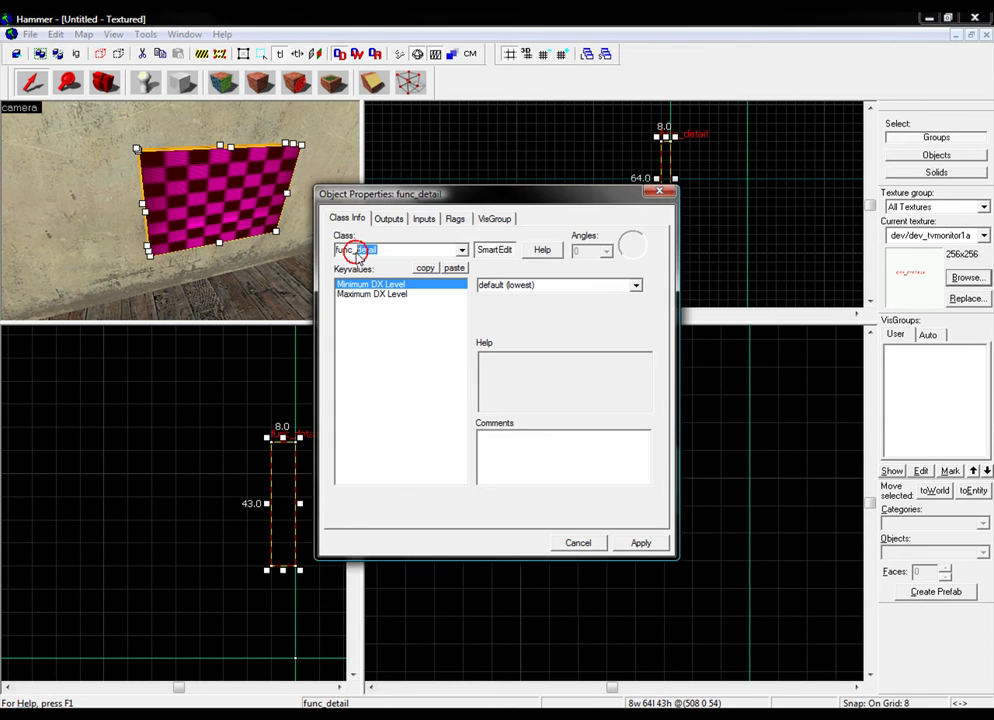
pyautogui.write('monitor')
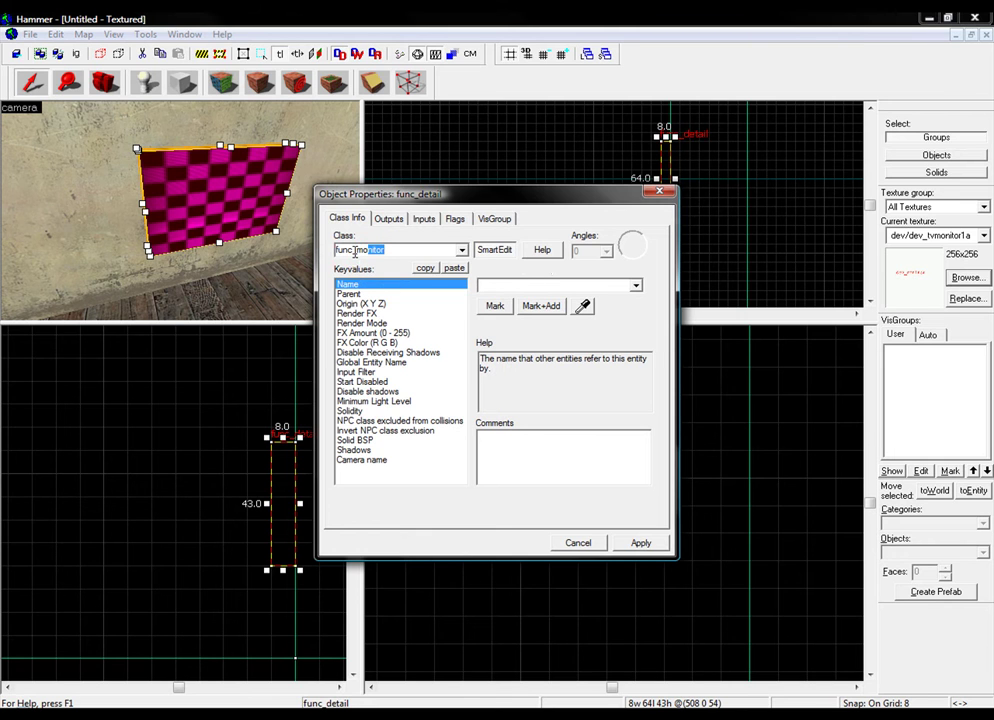
pyautogui.click(646, 543)
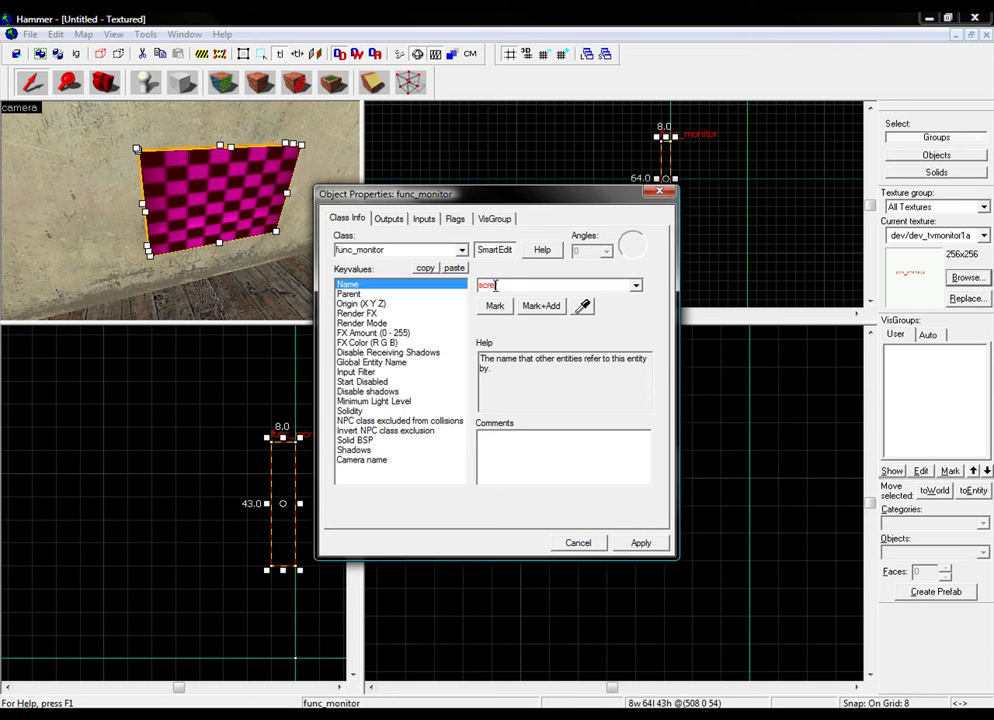
pyautogui.click(634, 542)
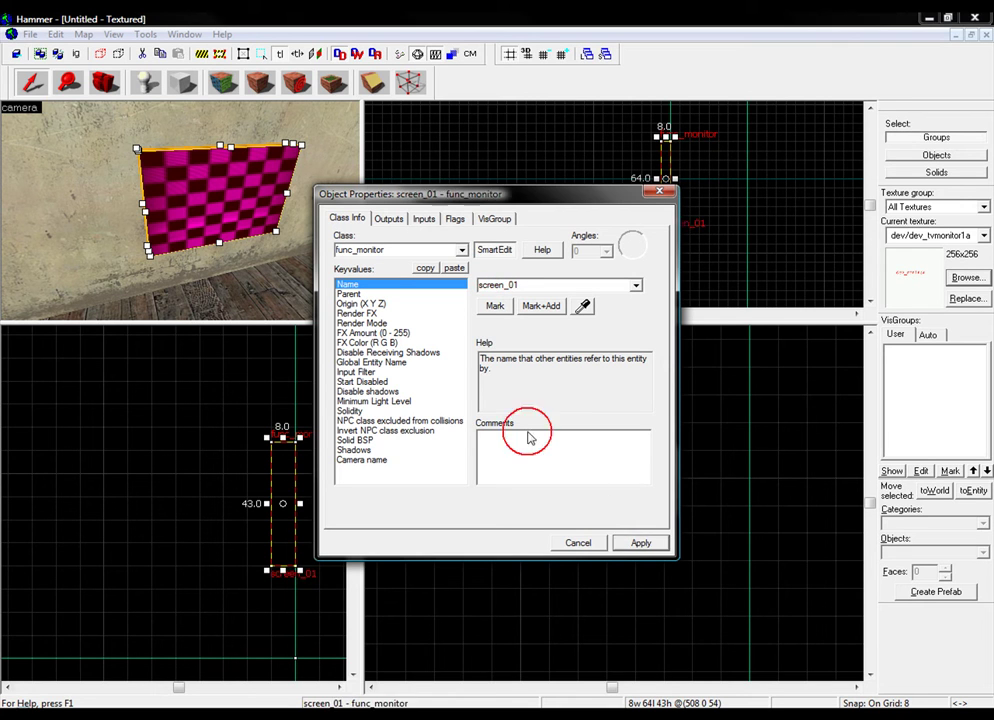
# Examine the Camera name property of screen_01 and view the monitor from both sides in the 3D view
pyautogui.click(370, 461)
pyautogui.click(222, 264)
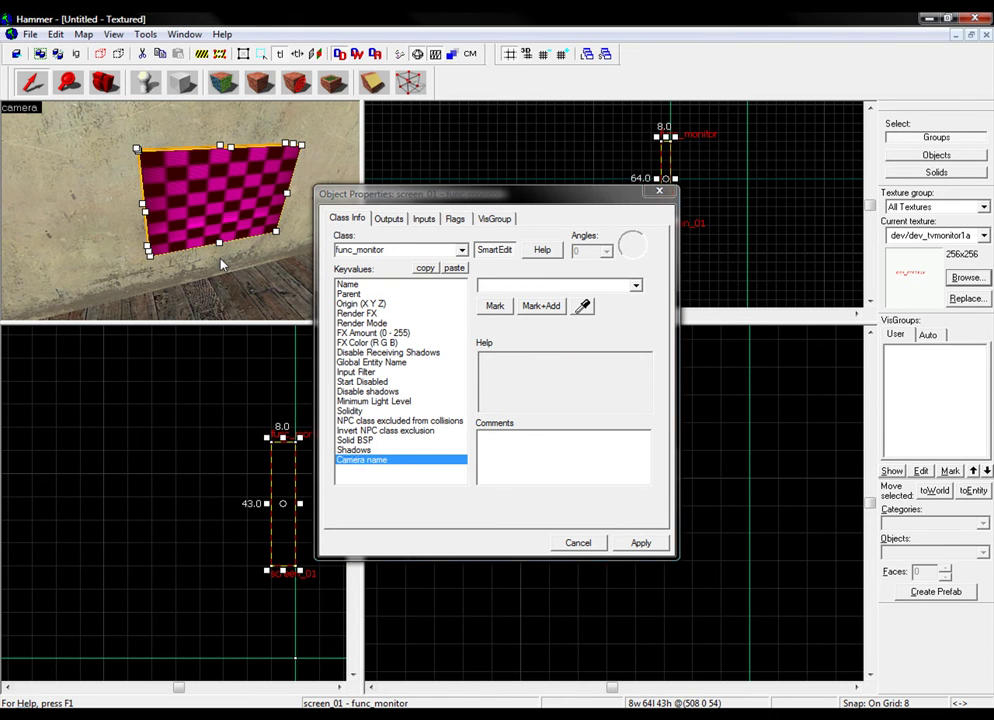
pyautogui.press('Right')
pyautogui.press('Right')
pyautogui.press('Right')
pyautogui.press('Right')
pyautogui.press('Right')
pyautogui.press('Right')
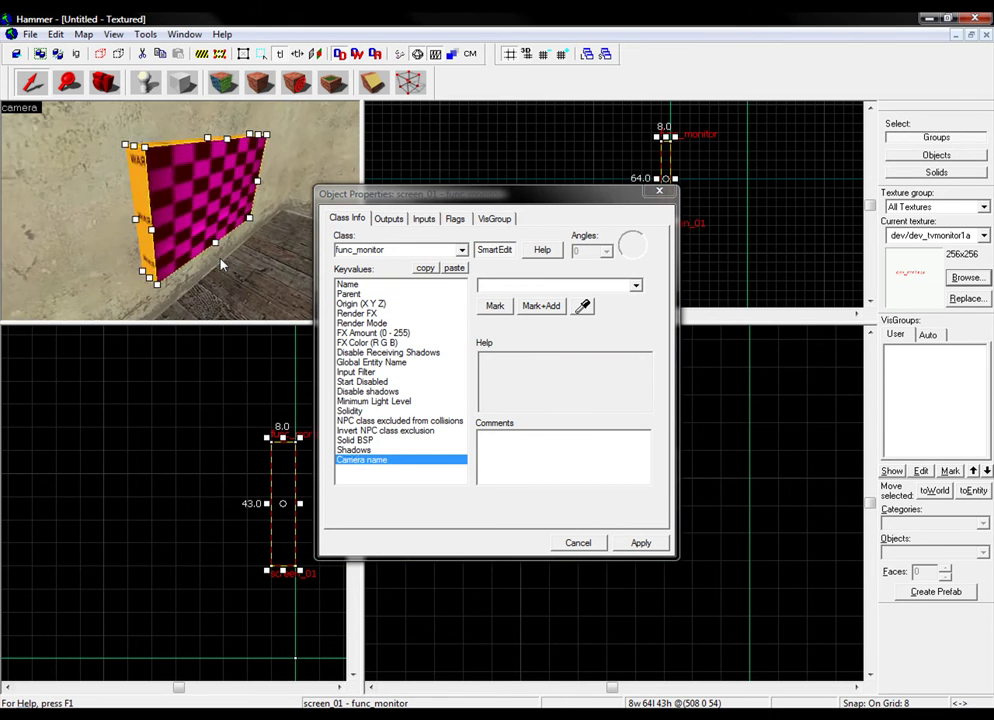
pyautogui.press('Left')
pyautogui.press('Left')
pyautogui.press('Left')
pyautogui.press('Left')
pyautogui.press('Left')
pyautogui.press('Left')
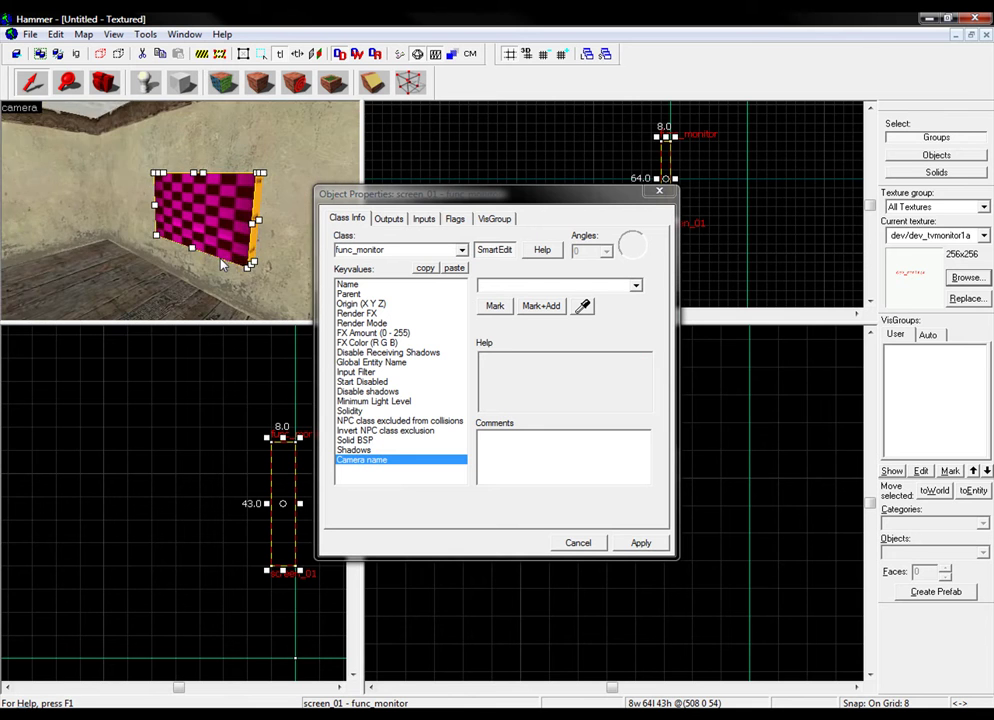
pyautogui.press('Up')
pyautogui.press('Up')
pyautogui.press('Up')
pyautogui.press('Up')
pyautogui.press('Up')
pyautogui.press('Up')
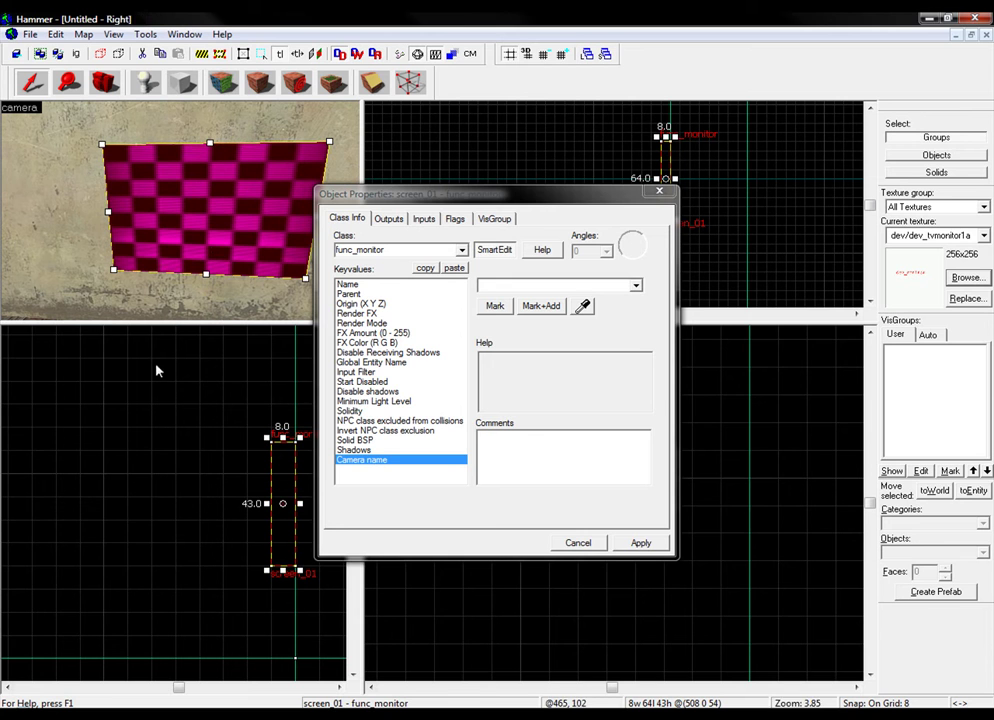
pyautogui.click(659, 190)
pyautogui.click(536, 136)
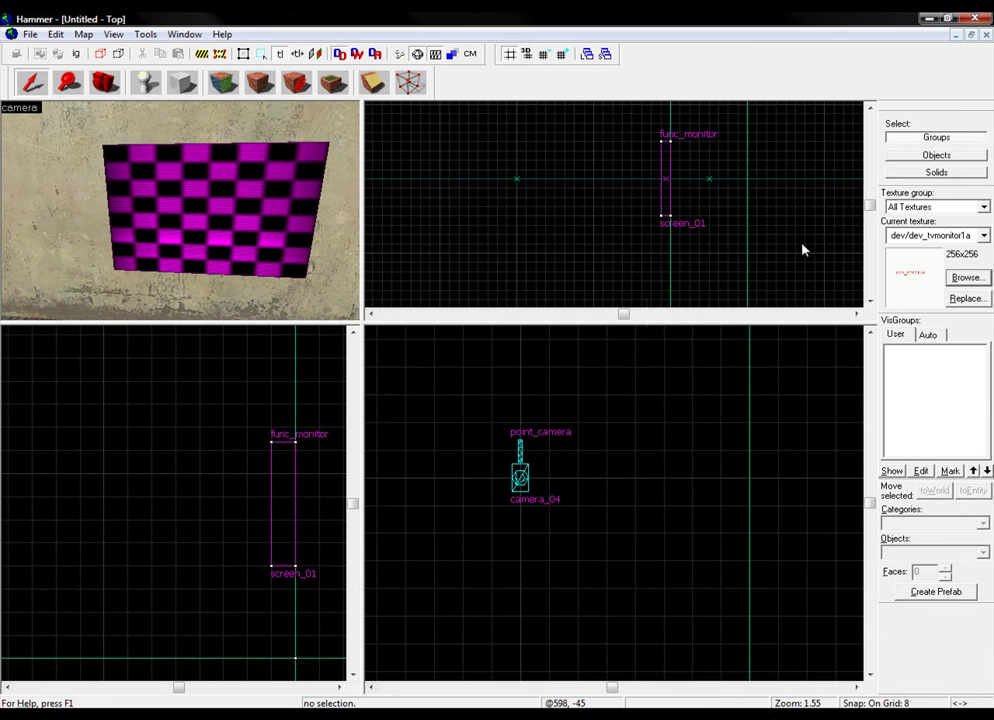
# Filter the textures by metal and make a metal/citadel_metalwall texture the current texture
pyautogui.click(963, 278)
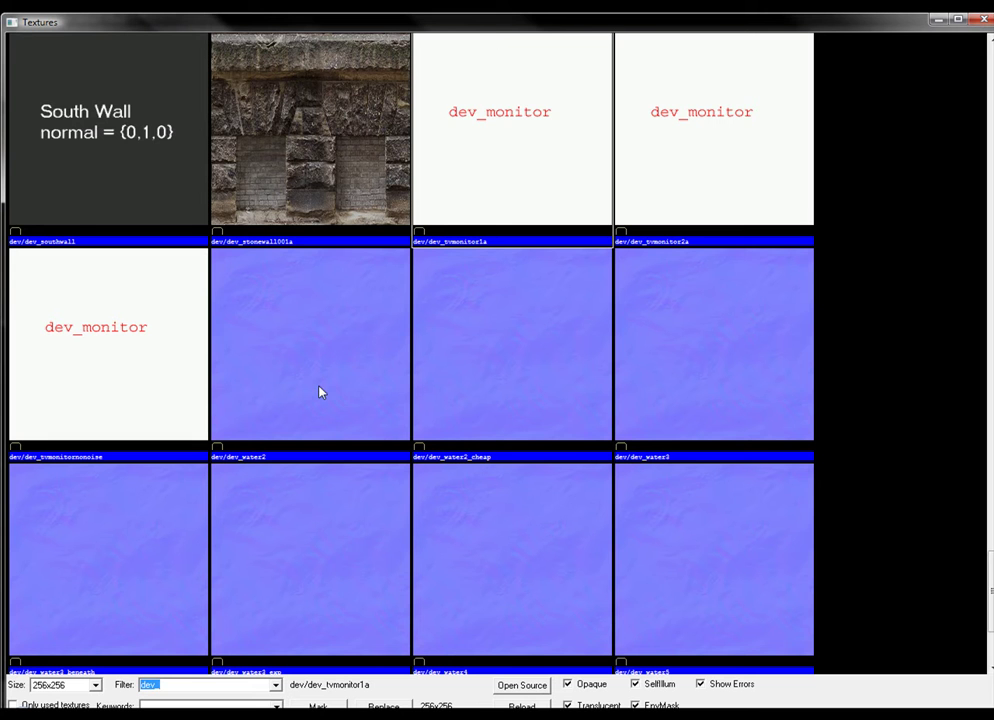
pyautogui.write('metal')
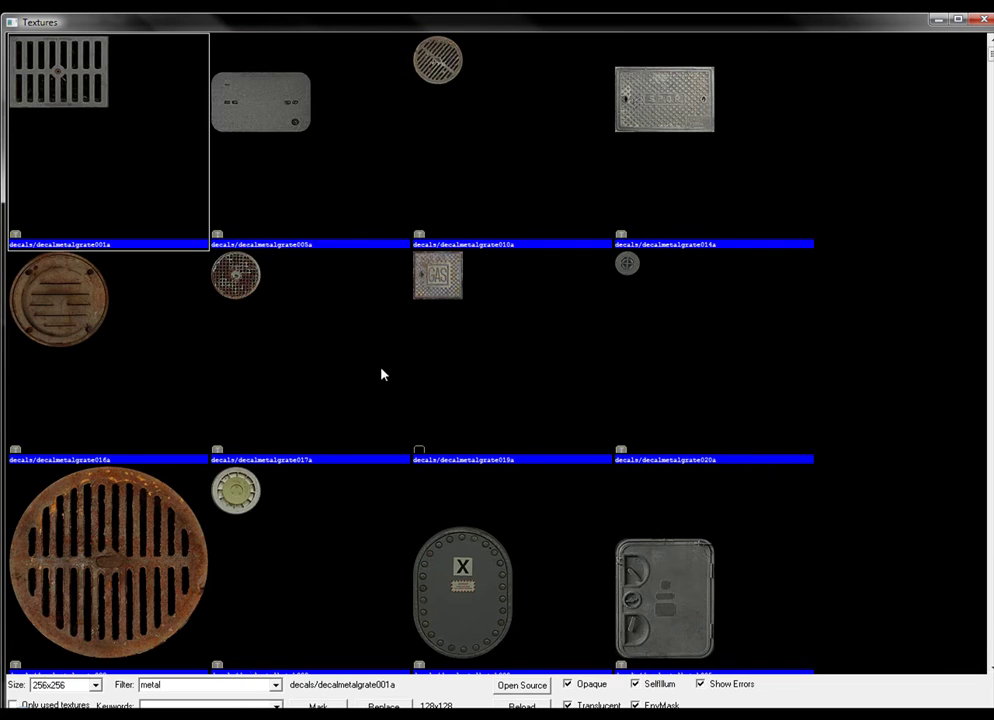
pyautogui.moveTo(989, 60); pyautogui.dragTo(991, 106)
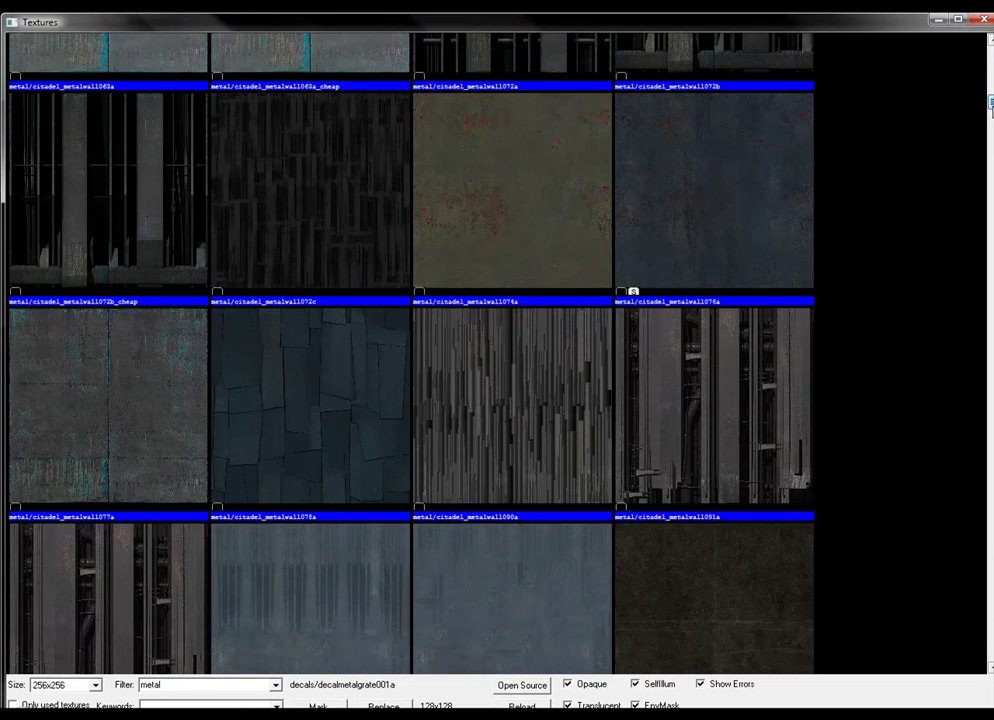
pyautogui.scroll(2, 477, 115)
pyautogui.doubleClick(133, 189)
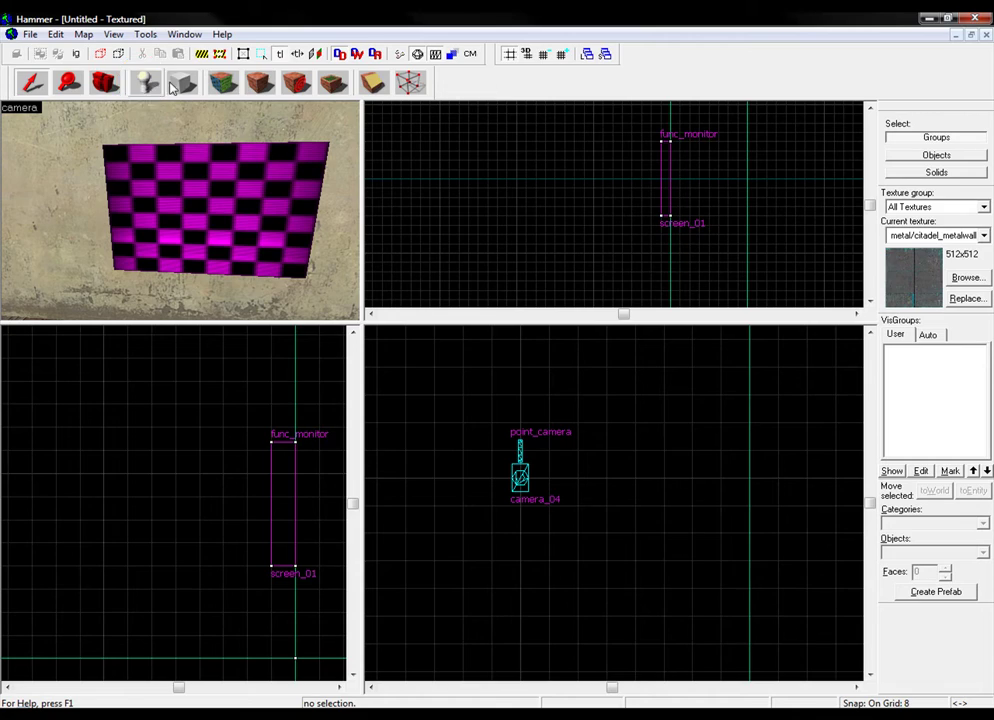
# Create a metal bar 8 by 64 by 8 units directly beneath the screen_01 monitor
pyautogui.moveTo(661, 215); pyautogui.dragTo(669, 141)
pyautogui.scroll(2, 265, 576)
pyautogui.moveTo(301, 515); pyautogui.dragTo(298, 546)
pyautogui.moveTo(300, 415); pyautogui.dragTo(306, 558)
pyautogui.press('Return')
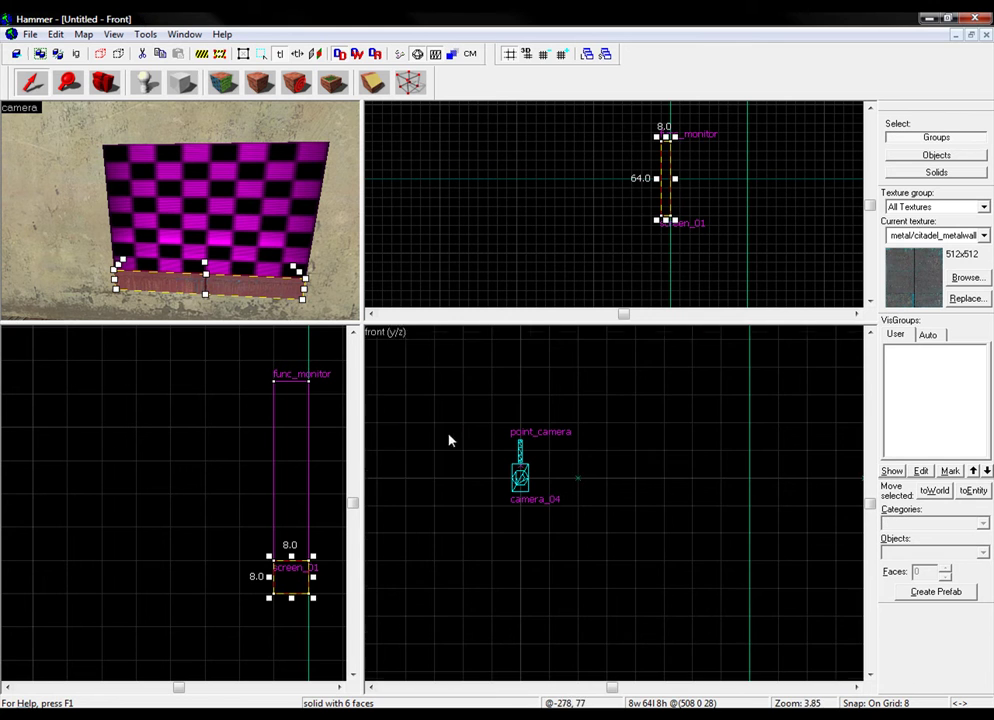
# Copy the metal bar above the monitor and stretch the monitor to 48 units high so it meets the bar
pyautogui.scroll(-6, 480, 508)
pyautogui.scroll(5, 677, 508)
pyautogui.moveTo(621, 557); pyautogui.dragTo(617, 452)
pyautogui.scroll(3, 612, 478)
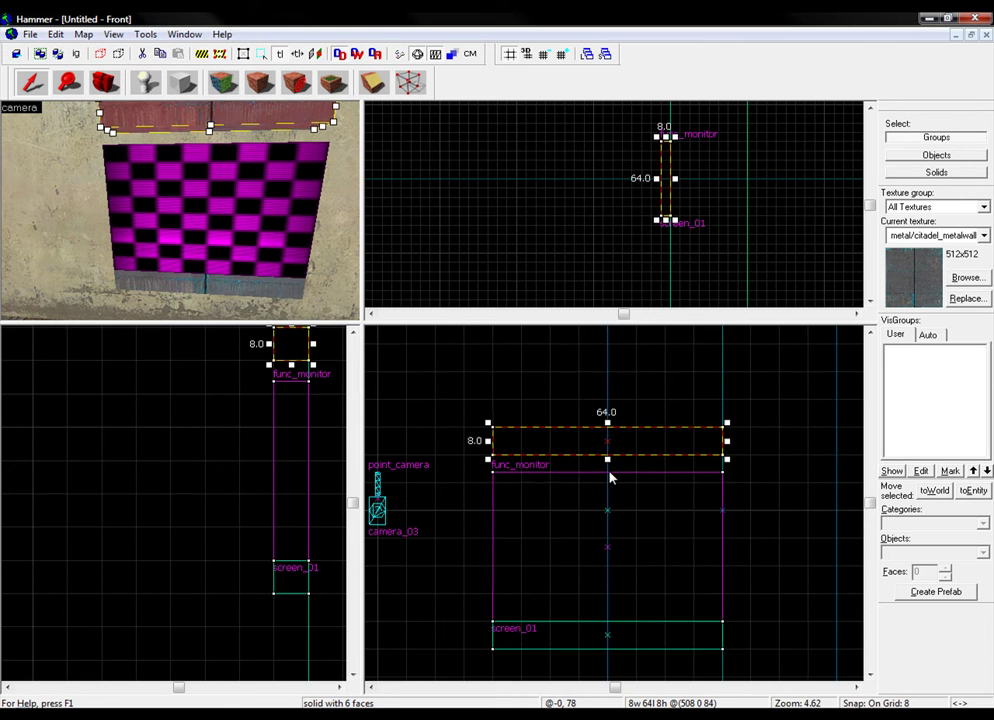
pyautogui.click(612, 476)
pyautogui.click(612, 474)
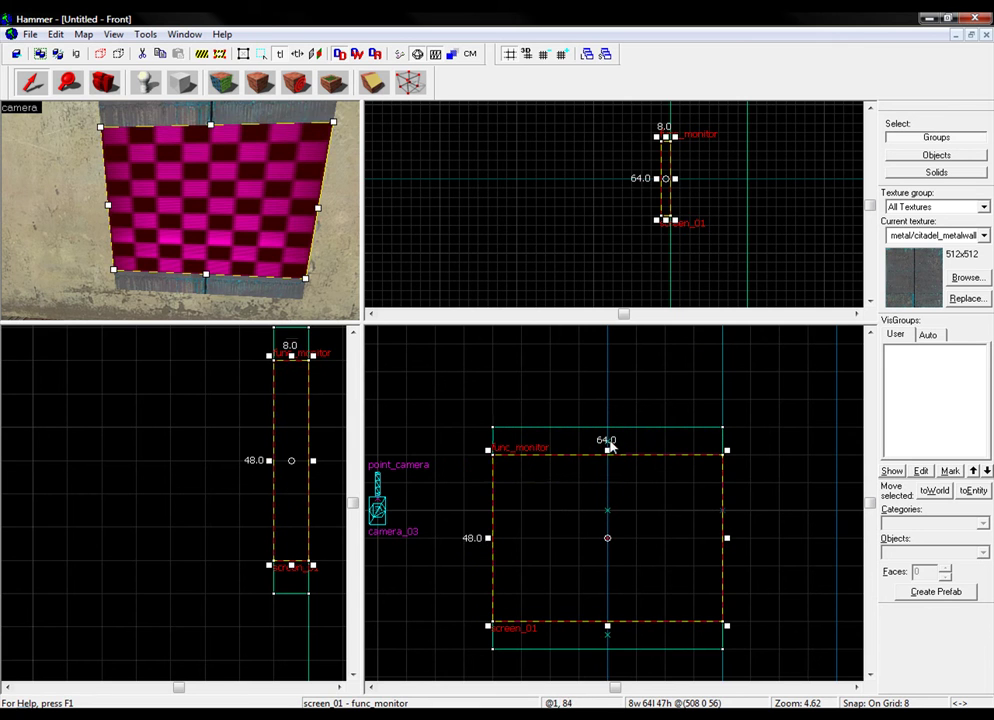
# Add 8-unit-wide metal bars along both sides of the monitor and stack a second 64-unit-long bar on the upper one
pyautogui.click(607, 423)
pyautogui.moveTo(613, 426); pyautogui.dragTo(585, 426)
pyautogui.moveTo(699, 461); pyautogui.dragTo(748, 612)
pyautogui.moveTo(737, 397); pyautogui.dragTo(735, 425)
pyautogui.click(661, 399)
pyautogui.moveTo(610, 397)
pyautogui.mouseDown()
pyautogui.moveTo(613, 427)
pyautogui.moveTo(624, 408)
pyautogui.mouseUp()
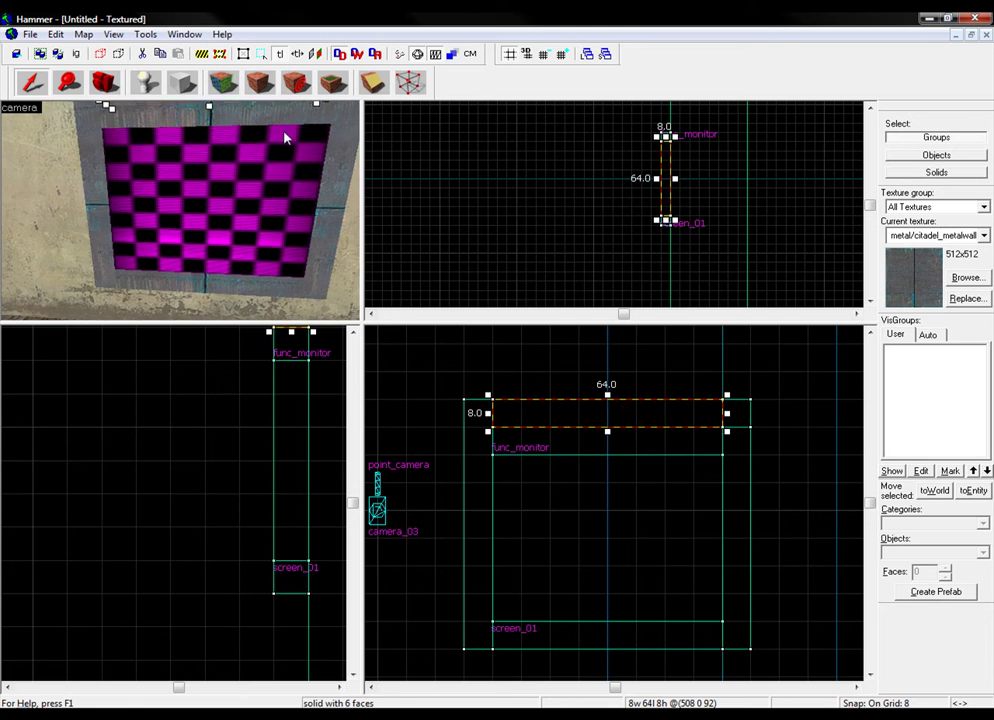
# Clip the uppermost frame bar diagonally so that only its sloped end piece remains
pyautogui.scroll(-3, 285, 138)
pyautogui.click(373, 86)
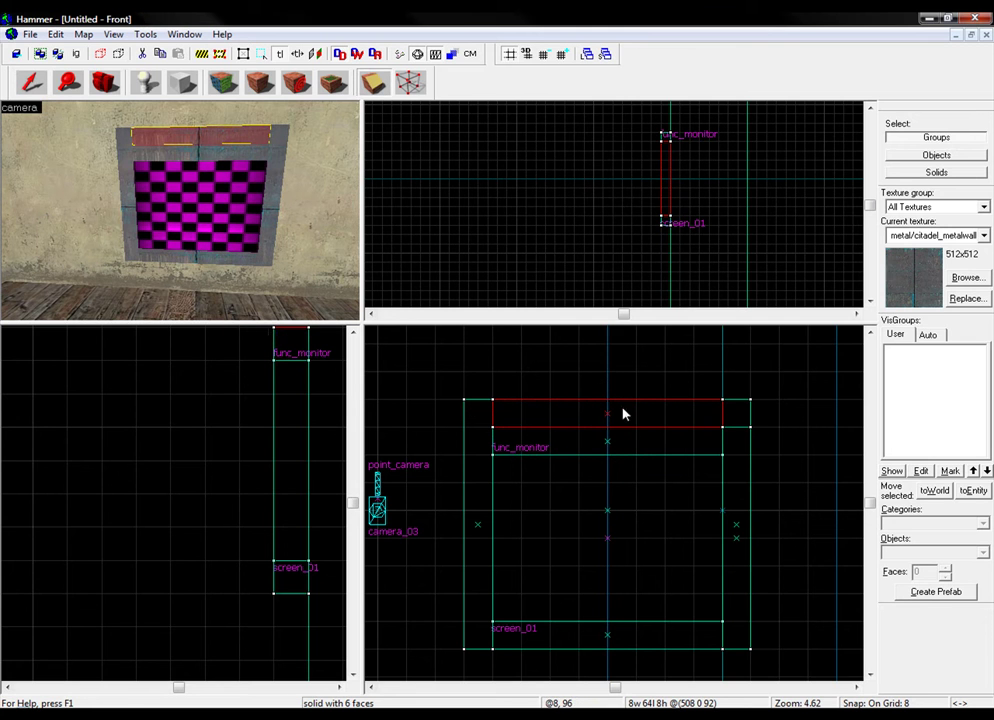
pyautogui.moveTo(565, 410); pyautogui.dragTo(607, 427)
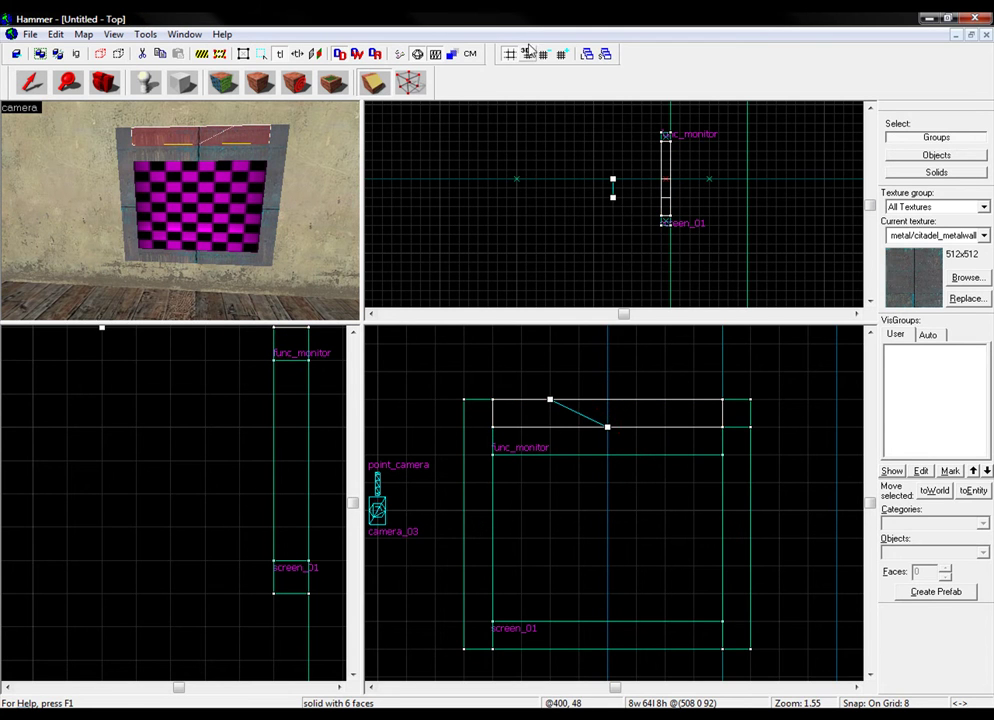
pyautogui.press('Return')
# Shorten the side bar farthest from the sloped piece so its top lines up with the frame's lower top edge
pyautogui.click(29, 80)
pyautogui.click(131, 163)
pyautogui.keyDown('ctrl'); pyautogui.click(124, 136); pyautogui.keyUp('ctrl')
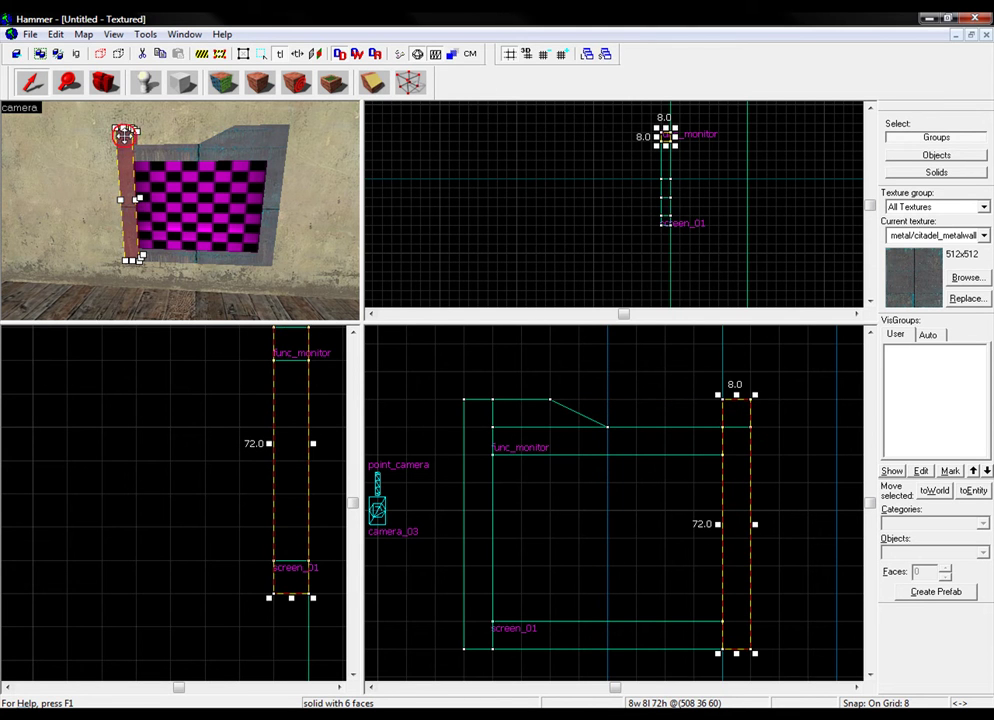
pyautogui.moveTo(735, 396); pyautogui.dragTo(734, 455)
pyautogui.click(733, 413)
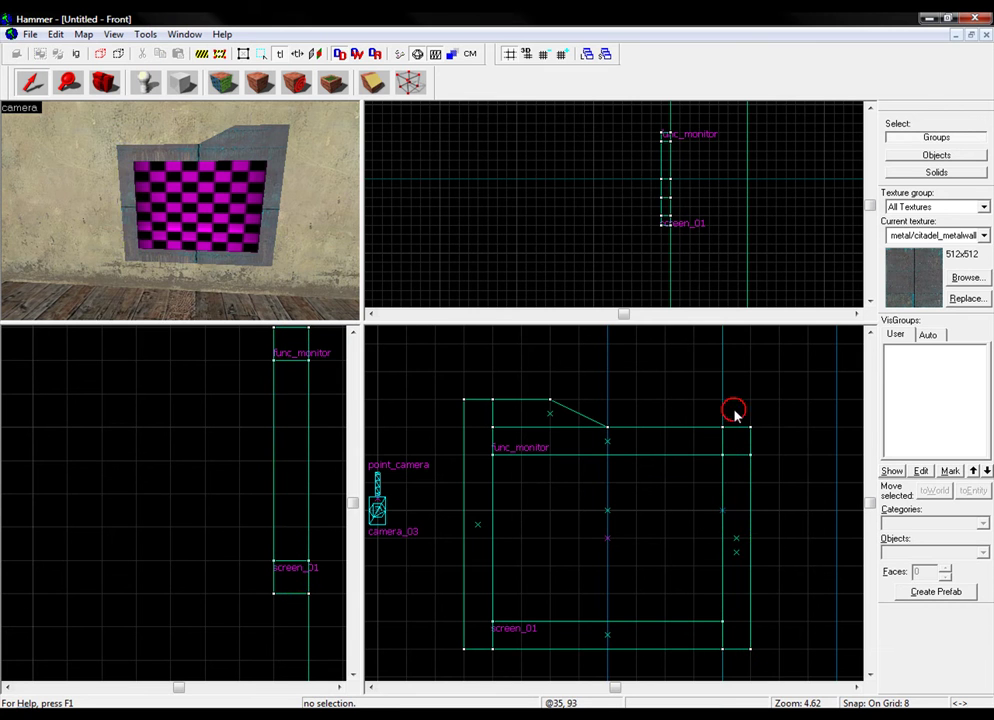
# Examine the framed monitor in the 3D view and travel outside the large room to the brick walls
pyautogui.press('s')
pyautogui.press('d')
pyautogui.press('w')
pyautogui.press('Right')
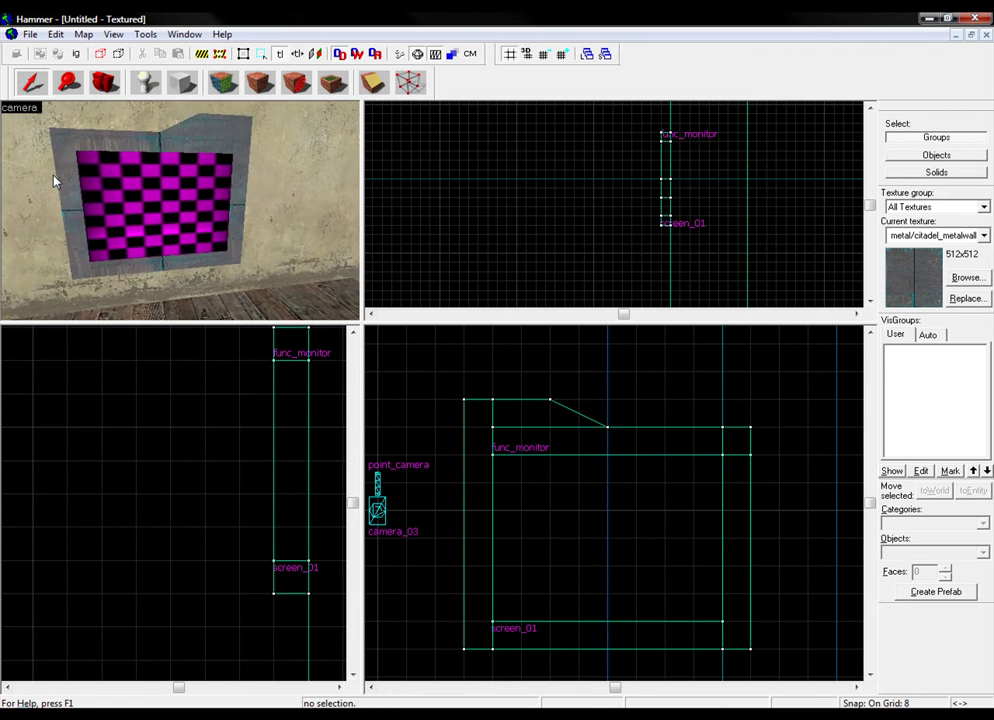
pyautogui.press('Left')
pyautogui.press('Up')
pyautogui.press('Left')
pyautogui.press('s')
pyautogui.press('d')
pyautogui.press('Left')
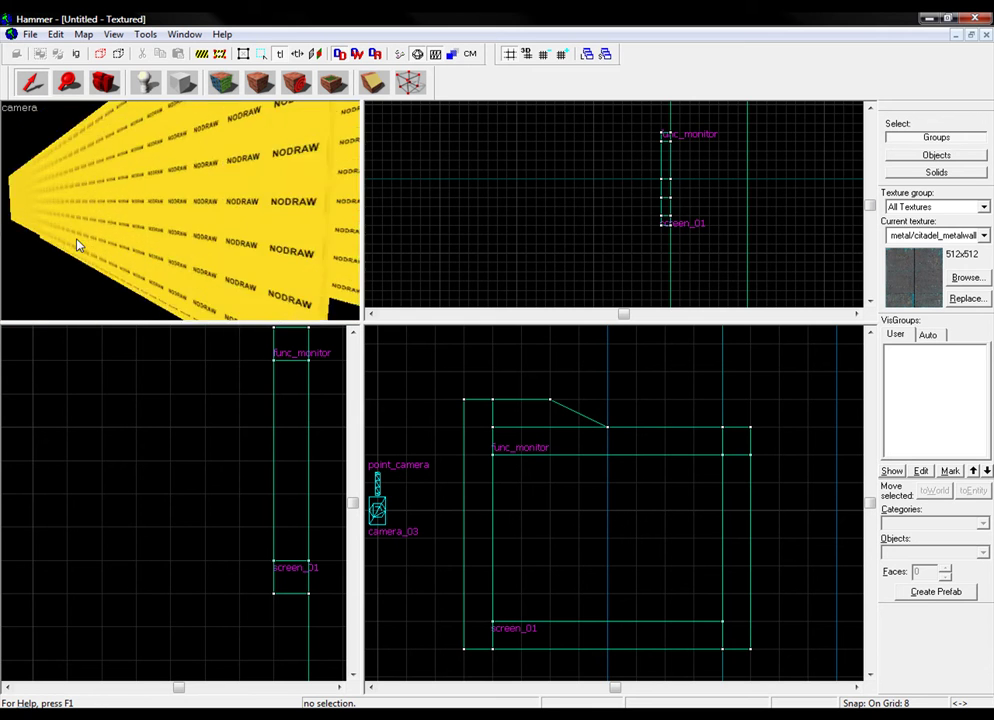
pyautogui.press('w')
pyautogui.press('Right')
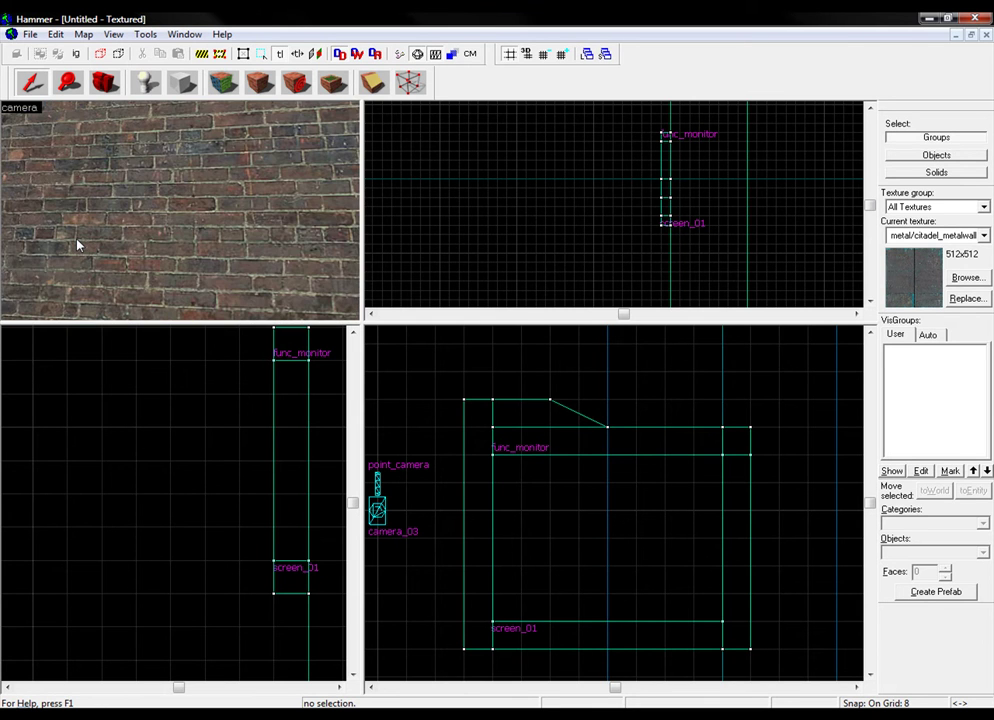
# Return through the map in the 3D view to the large room and examine the framed monitor on its wall
pyautogui.press('w')
pyautogui.press('s')
pyautogui.press('Right')
pyautogui.press('w')
pyautogui.press('Right')
pyautogui.press('w')
pyautogui.press('Up')
pyautogui.press('Right')
pyautogui.press('Down')
pyautogui.press('Right')
pyautogui.press('w')
pyautogui.press('Right')
pyautogui.press('Down')
pyautogui.press('s')
pyautogui.press('d')
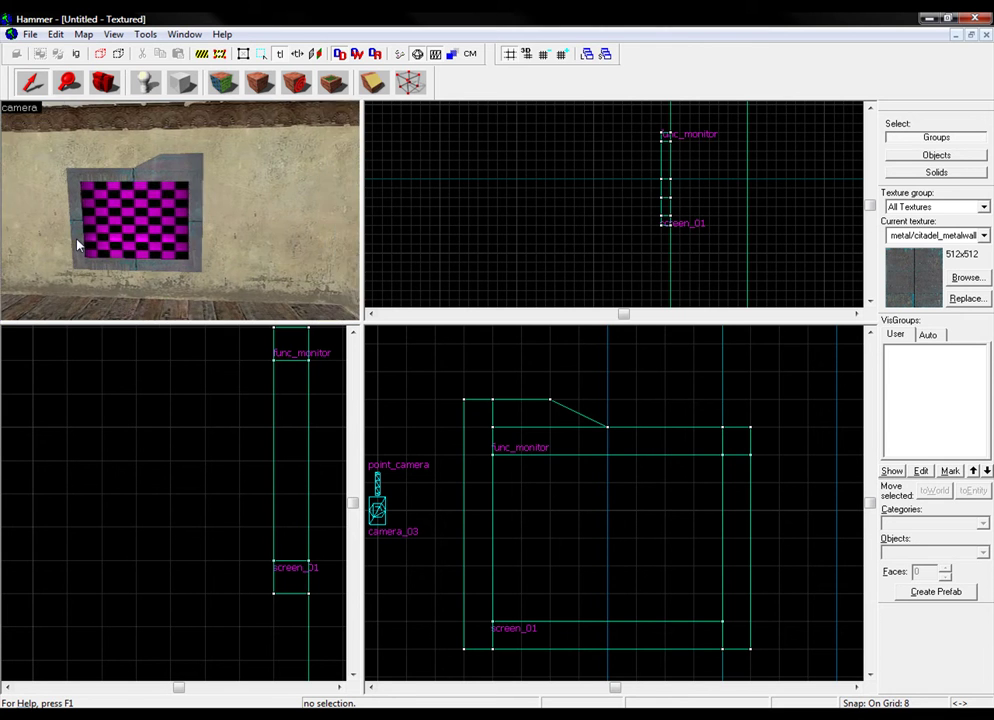
pyautogui.press('w')
# Create a 3-unit-square, 1-unit-thick block textured metal/citadel_metalwall074a on the frame's taller side bar, using a 1-unit grid
pyautogui.click(962, 278)
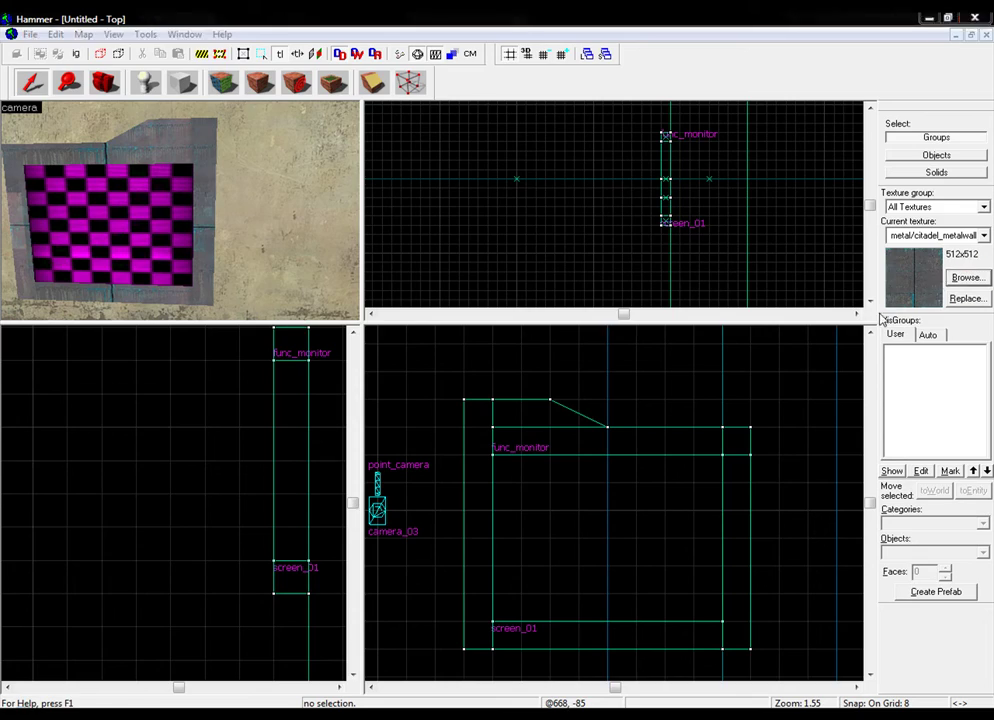
pyautogui.doubleClick(540, 349)
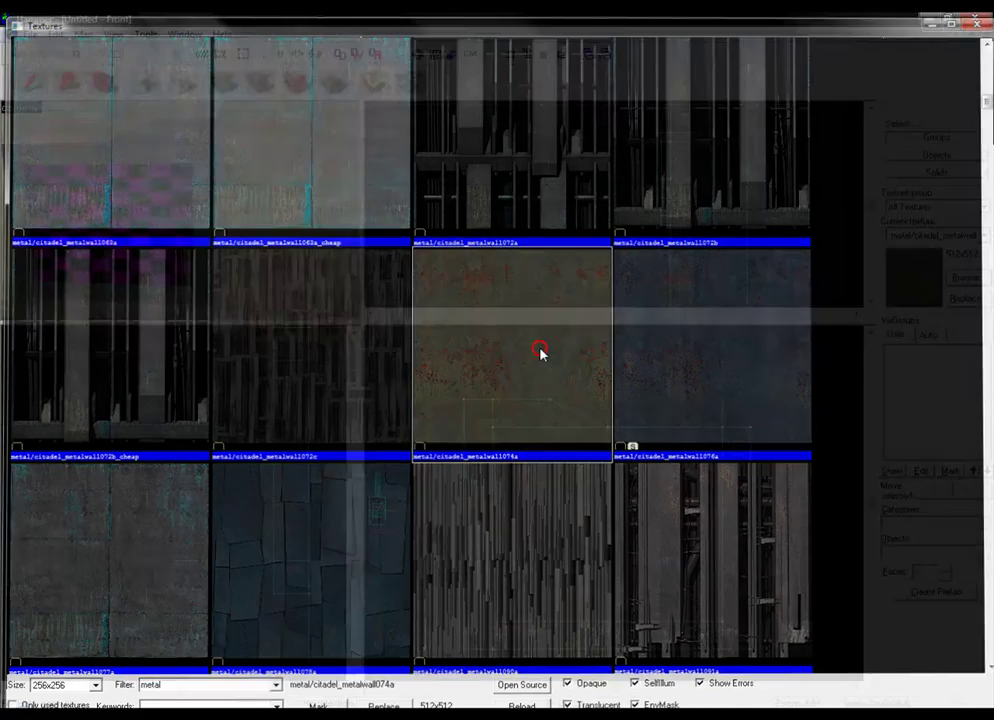
pyautogui.click(545, 54)
pyautogui.click(545, 54)
pyautogui.click(545, 54)
pyautogui.scroll(5, 486, 470)
pyautogui.moveTo(447, 366); pyautogui.dragTo(481, 399)
pyautogui.moveTo(294, 333); pyautogui.dragTo(281, 335)
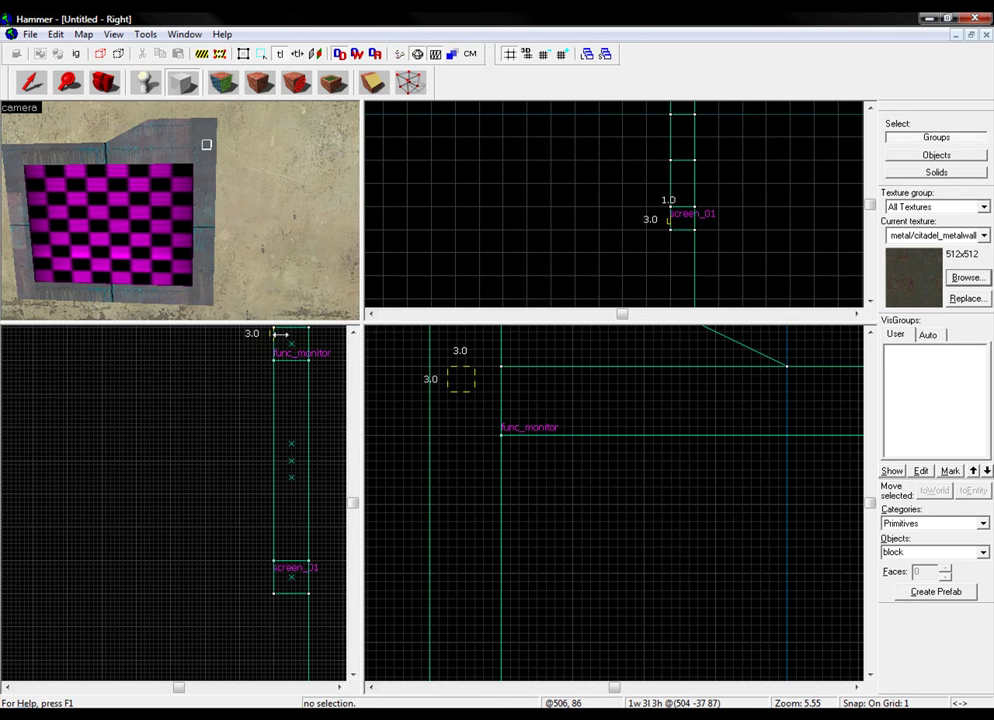
pyautogui.rightClick(472, 384)
pyautogui.click(490, 390)
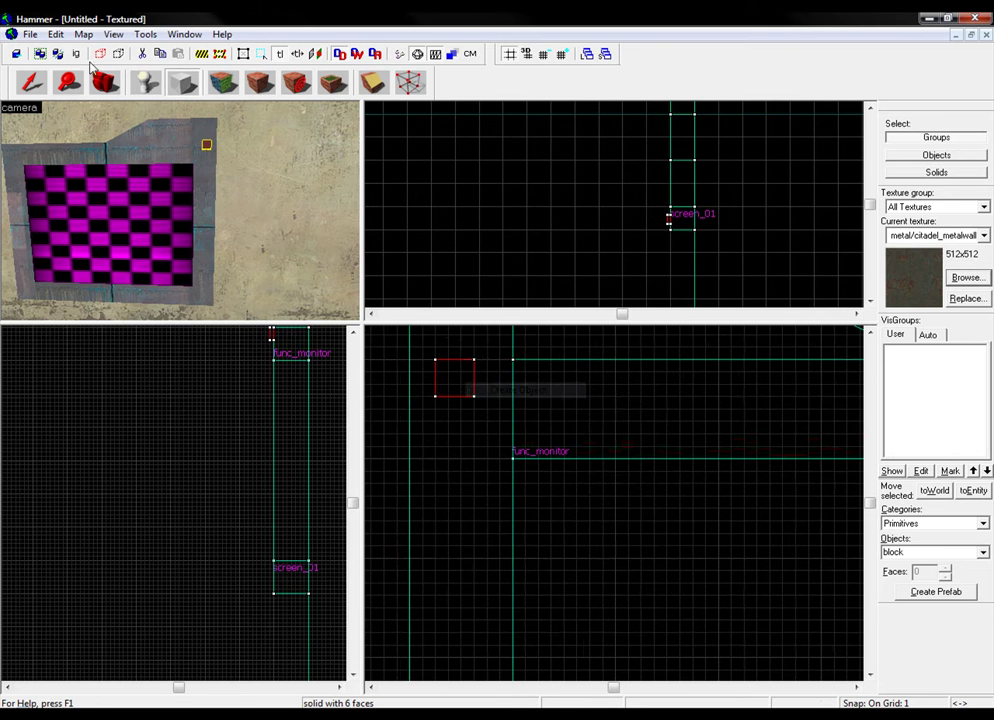
# Enlarge the small block to 4 by 4 units, centred on the side bar, and delete the trial copies below it
pyautogui.click(33, 86)
pyautogui.click(455, 377)
pyautogui.moveTo(455, 377)
pyautogui.mouseDown()
pyautogui.moveTo(466, 450)
pyautogui.moveTo(456, 456)
pyautogui.moveTo(490, 490)
pyautogui.moveTo(466, 533)
pyautogui.moveTo(464, 581)
pyautogui.moveTo(464, 572)
pyautogui.mouseUp()
pyautogui.scroll(-5, 466, 560)
pyautogui.scroll(2, 475, 654)
pyautogui.click(465, 572)
pyautogui.click(465, 571)
pyautogui.press('Delete')
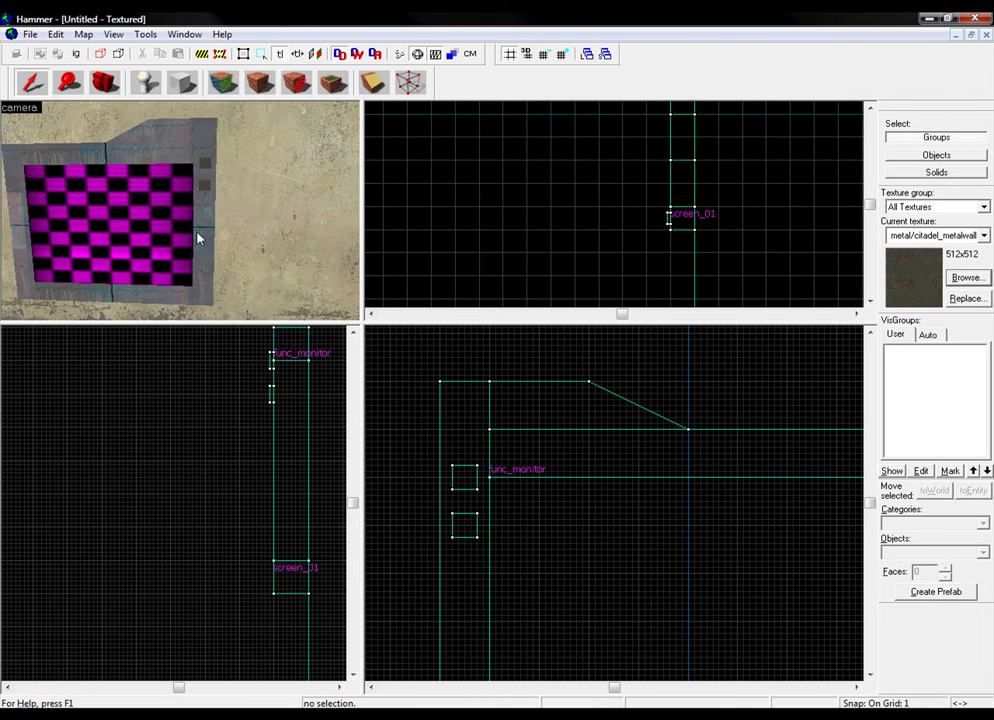
pyautogui.click(204, 185)
pyautogui.press('Delete')
# Turn the remaining small block into a func_button entity and enable its Don't move flag
pyautogui.doubleClick(204, 164)
pyautogui.press('Escape')
pyautogui.hotkey('ctrl', 't')
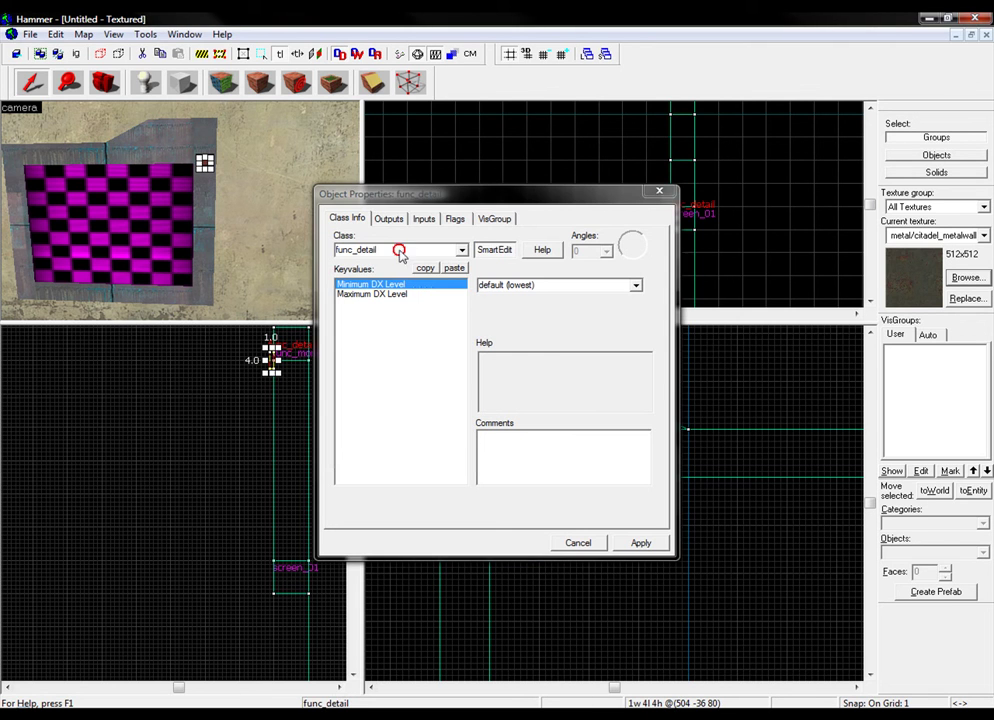
pyautogui.moveTo(406, 258); pyautogui.dragTo(362, 257)
pyautogui.write('butt')
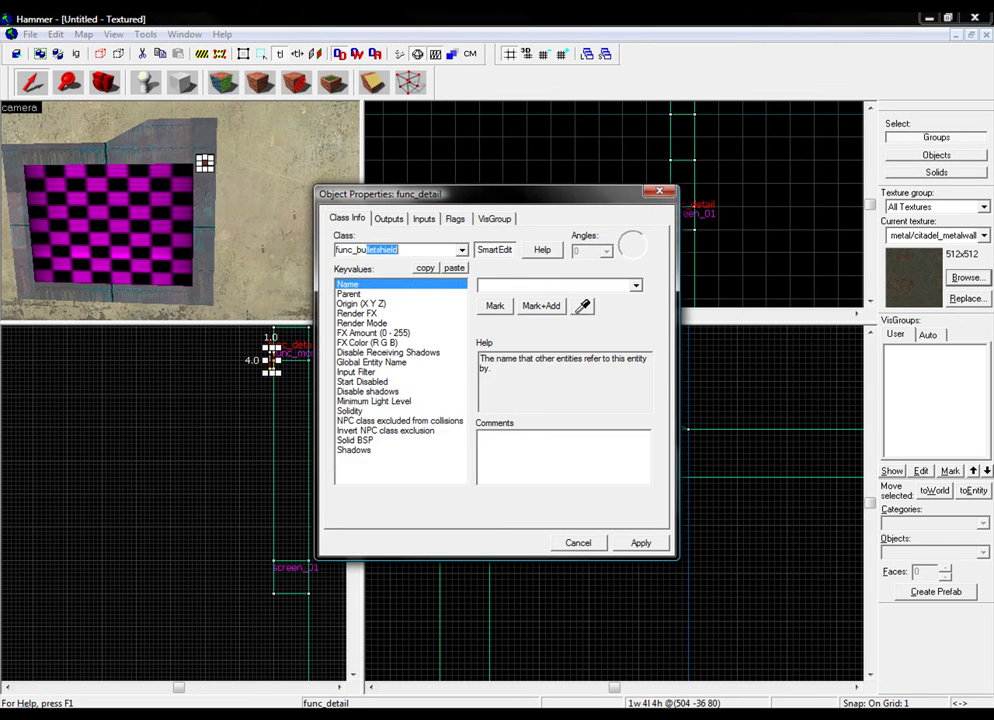
pyautogui.click(662, 548)
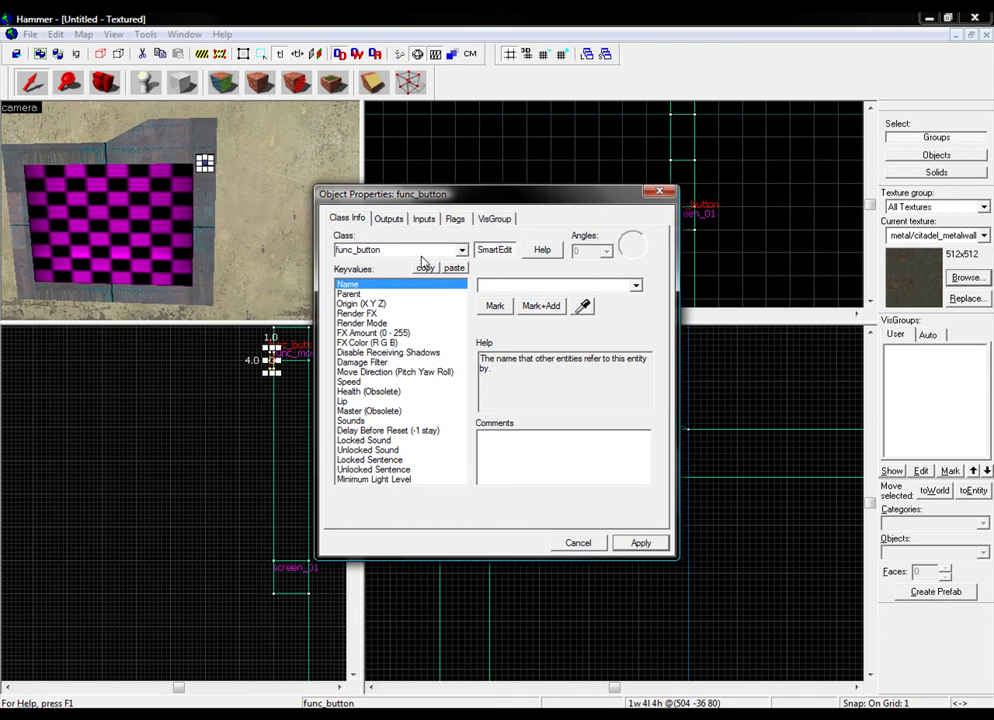
pyautogui.click(456, 219)
pyautogui.click(342, 243)
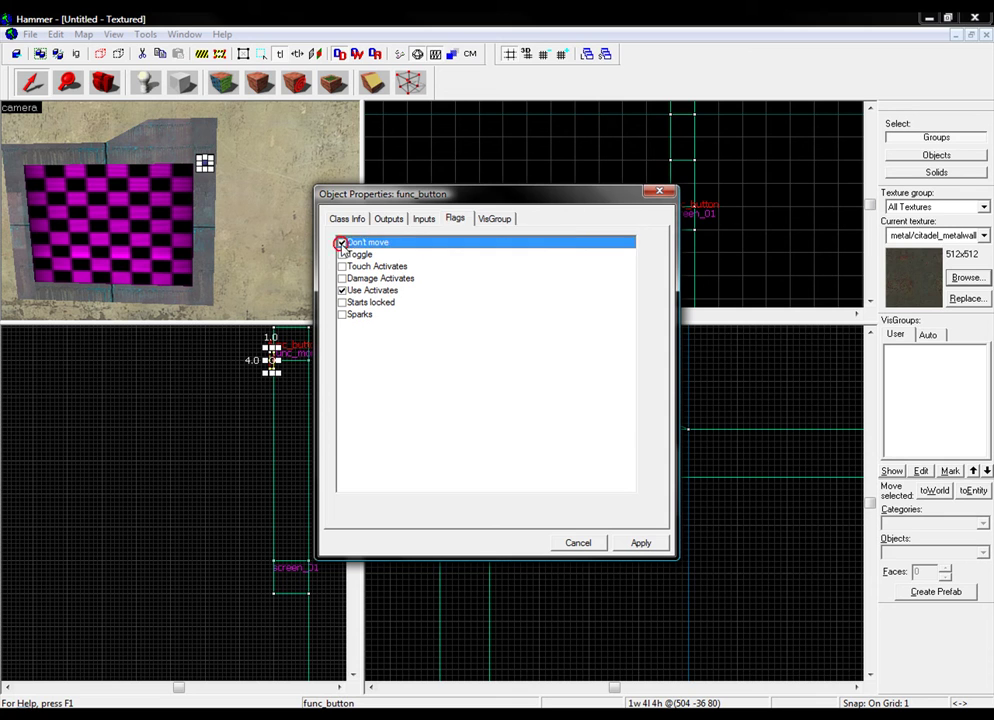
pyautogui.click(350, 221)
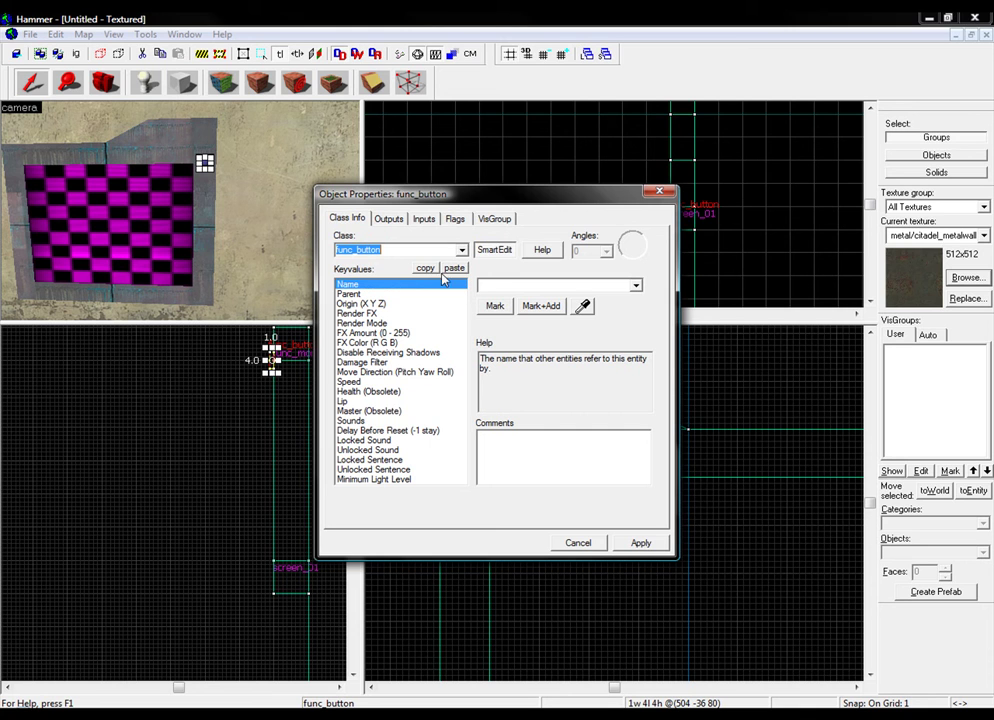
# Add an OnIn output to the func_button that targets the entity screen_01
pyautogui.click(388, 220)
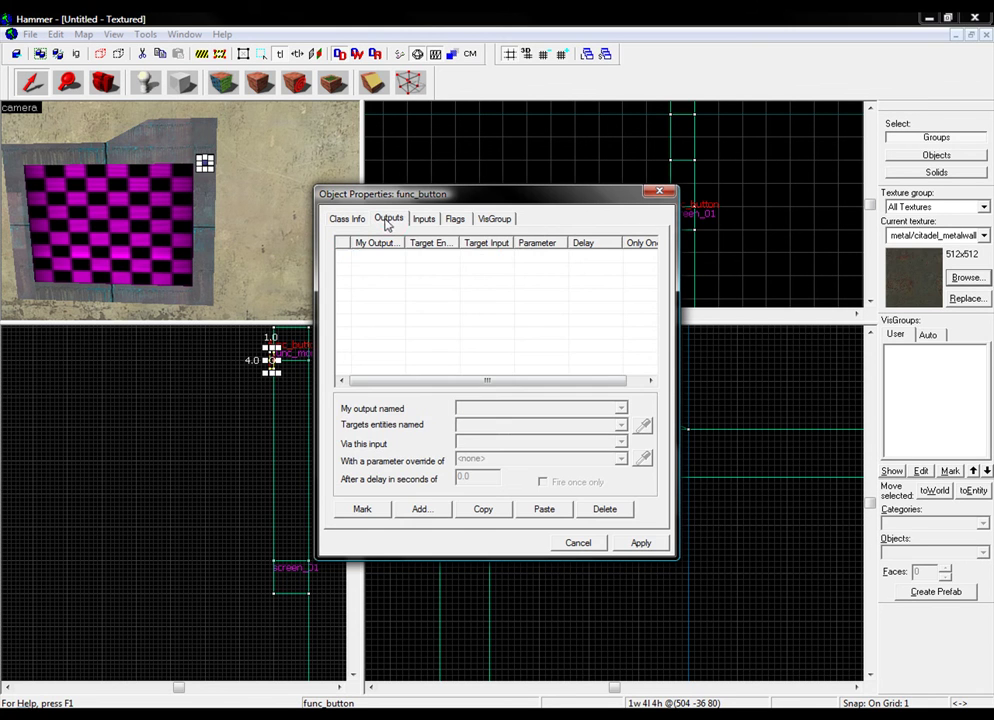
pyautogui.click(421, 509)
pyautogui.click(620, 408)
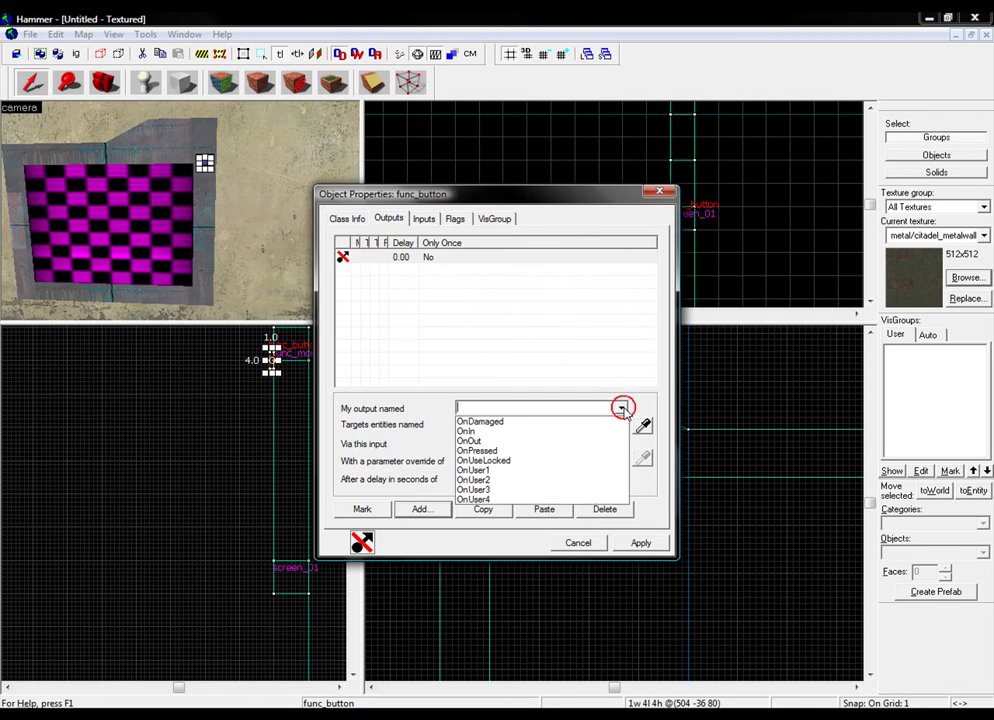
pyautogui.click(588, 432)
pyautogui.click(620, 425)
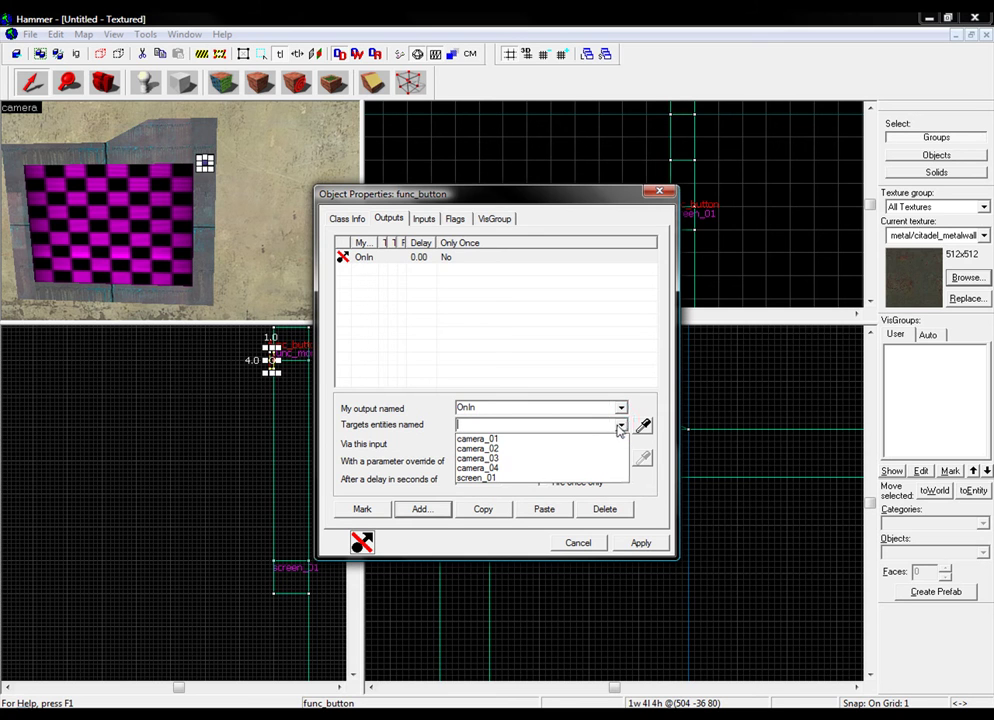
pyautogui.click(607, 478)
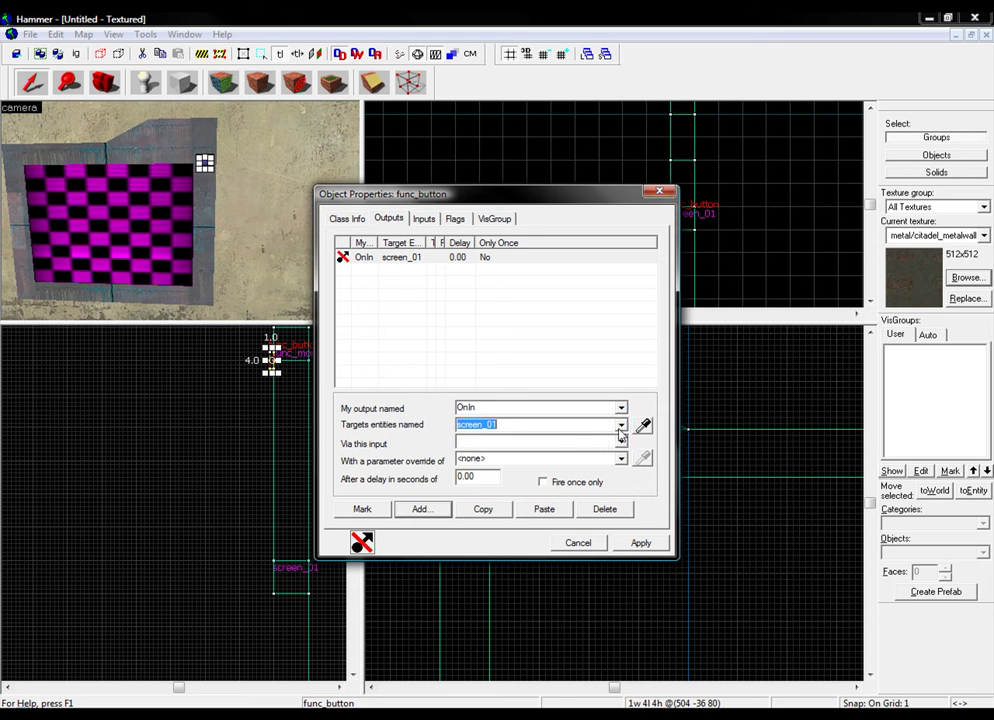
# Make the output fire the SetCamera input with the parameter override camera_01 and apply it
pyautogui.click(620, 442)
pyautogui.click(622, 471)
pyautogui.scroll(-3, 622, 471)
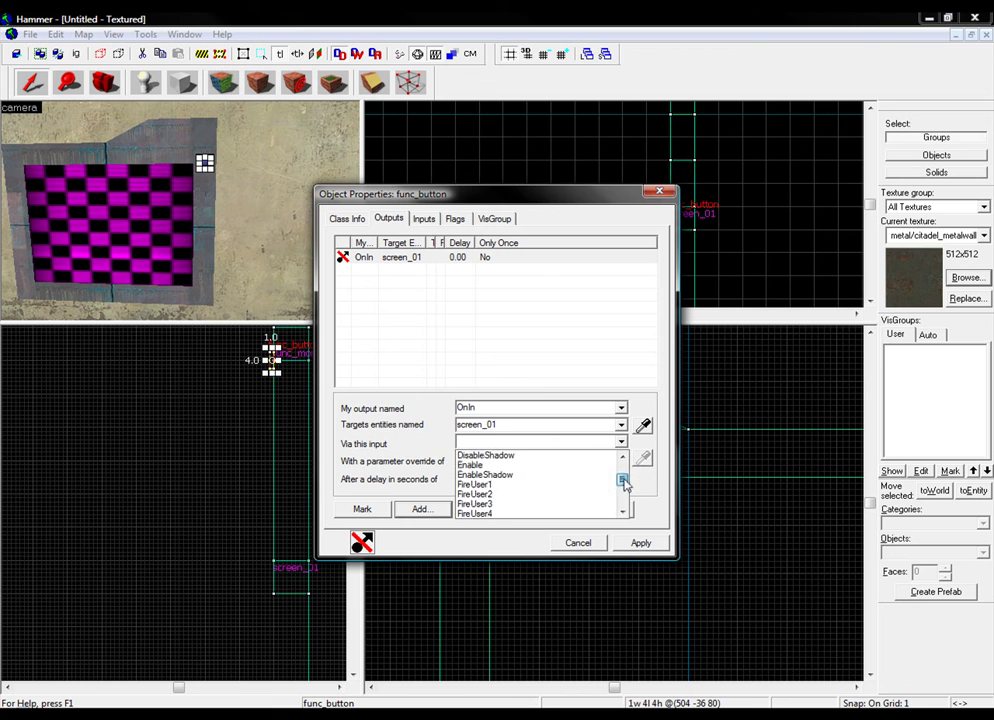
pyautogui.click(570, 495)
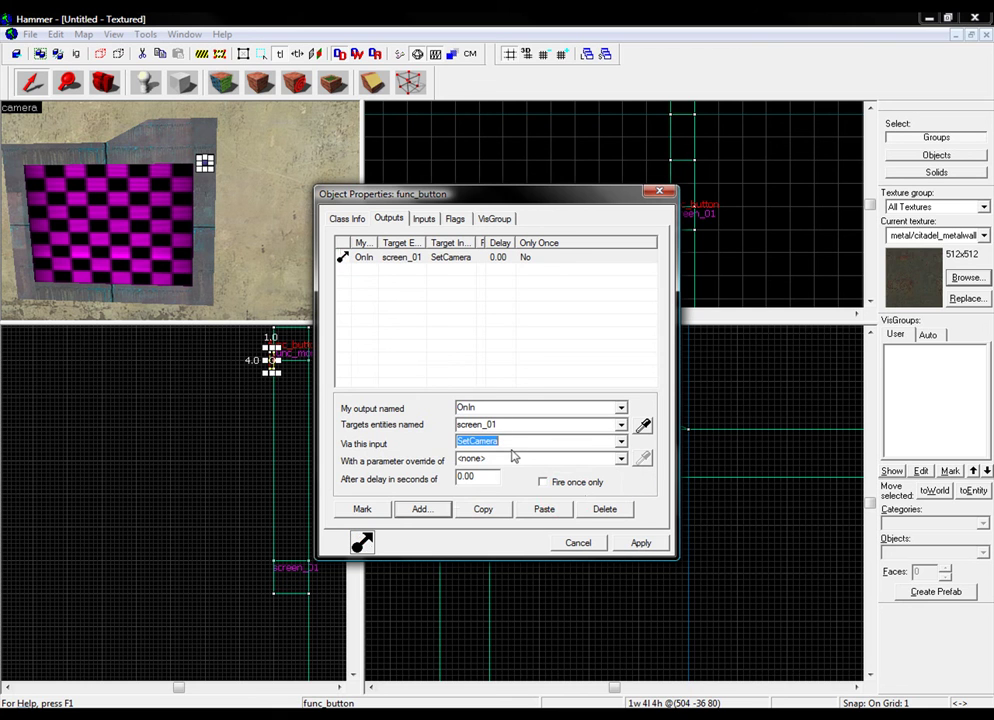
pyautogui.click(495, 459)
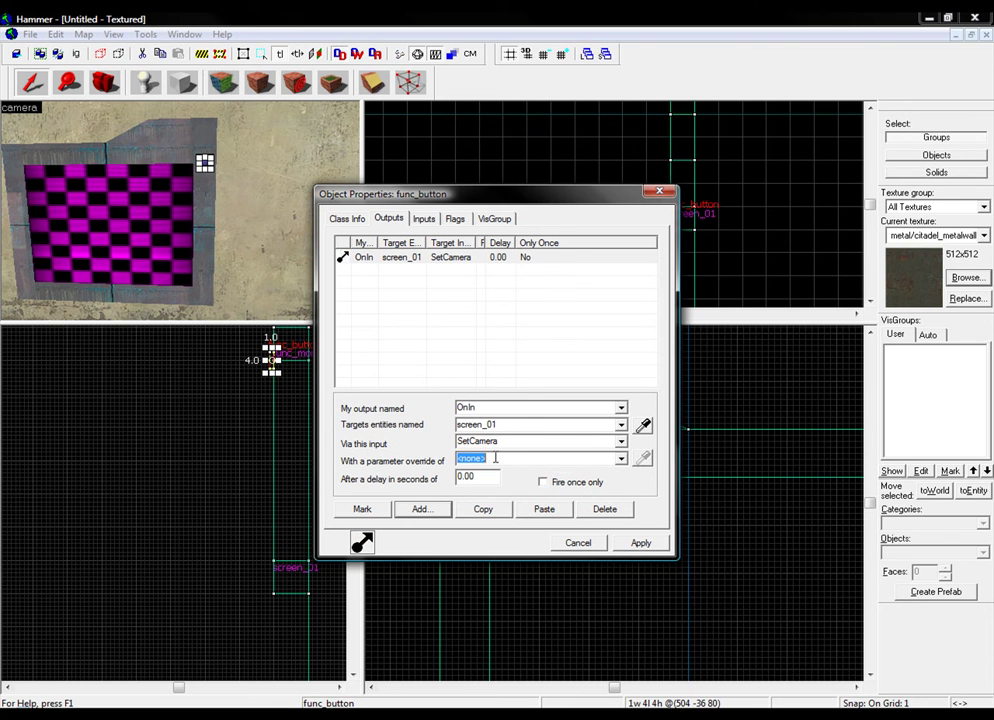
pyautogui.write('camera_01')
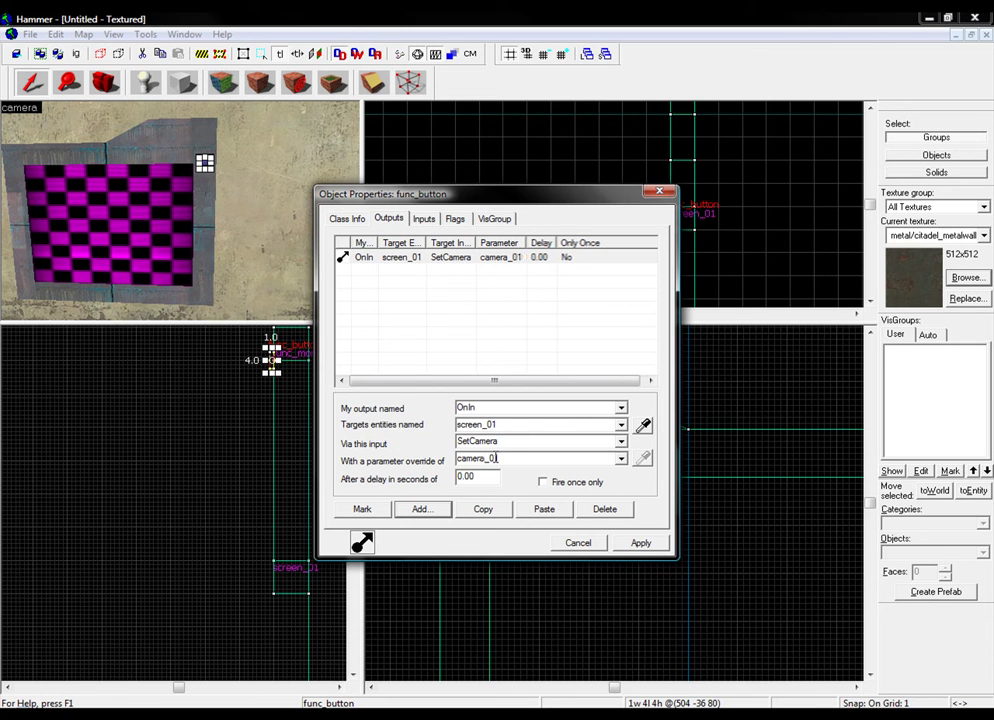
pyautogui.click(643, 545)
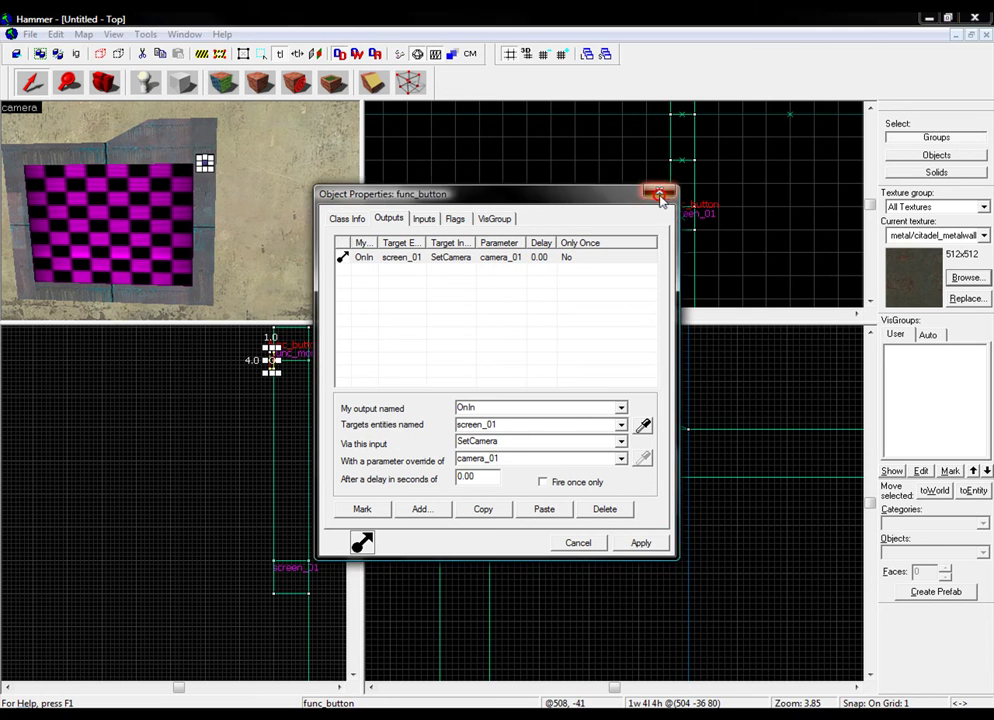
pyautogui.click(659, 191)
# Inspect the button next to the monitor up close and review its output connection
pyautogui.scroll(4, 211, 213)
pyautogui.click(195, 203)
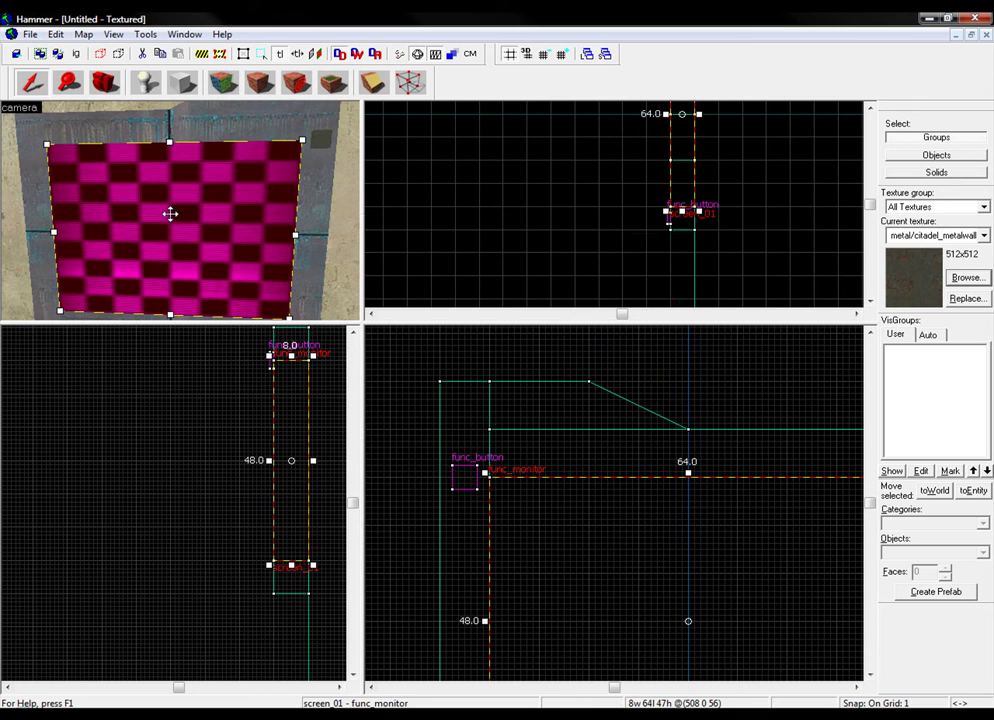
pyautogui.press('s')
pyautogui.press('d')
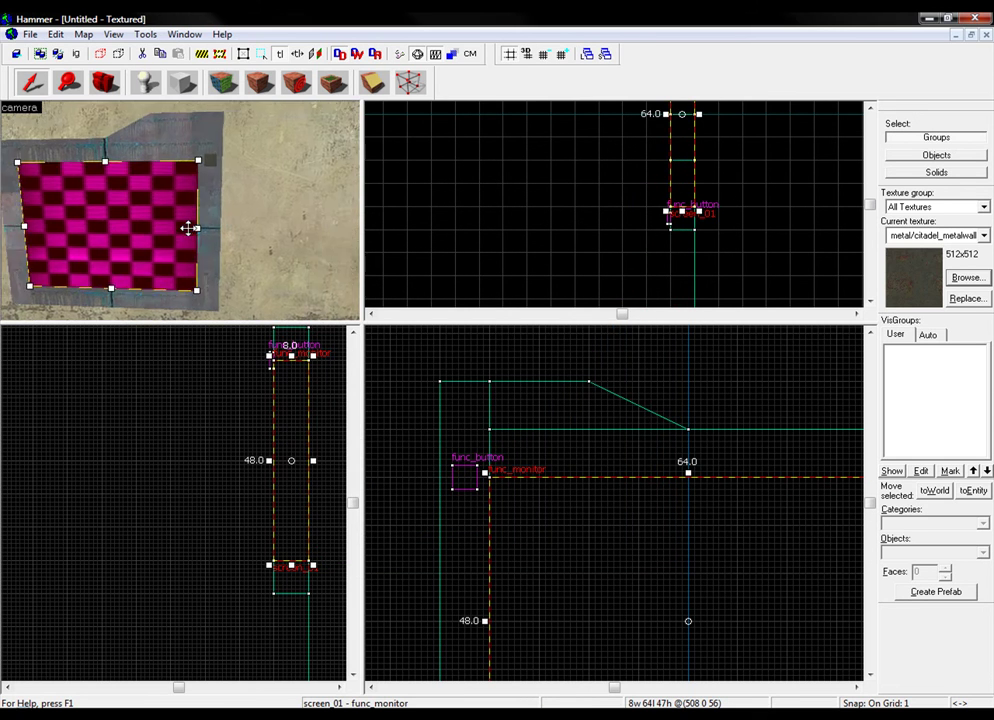
pyautogui.press('Up')
pyautogui.press('w')
pyautogui.doubleClick(243, 188)
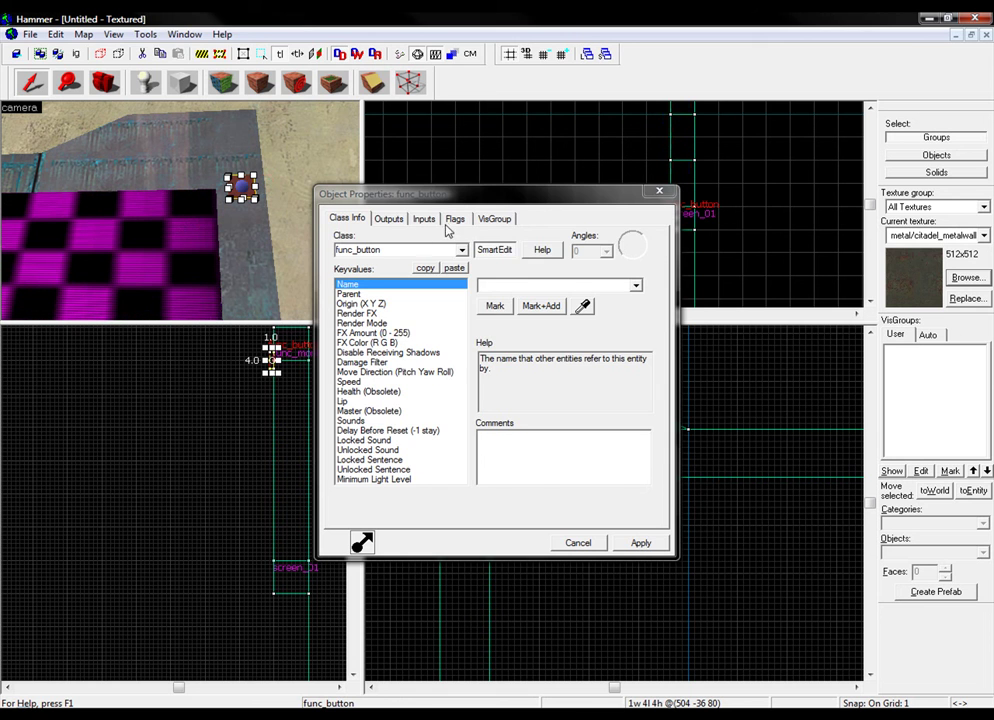
pyautogui.click(389, 218)
pyautogui.click(404, 259)
# Travel to the point_camera in the brick-walled room and check its name among its properties
pyautogui.press('s')
pyautogui.press('Right')
pyautogui.press('w')
pyautogui.press('w')
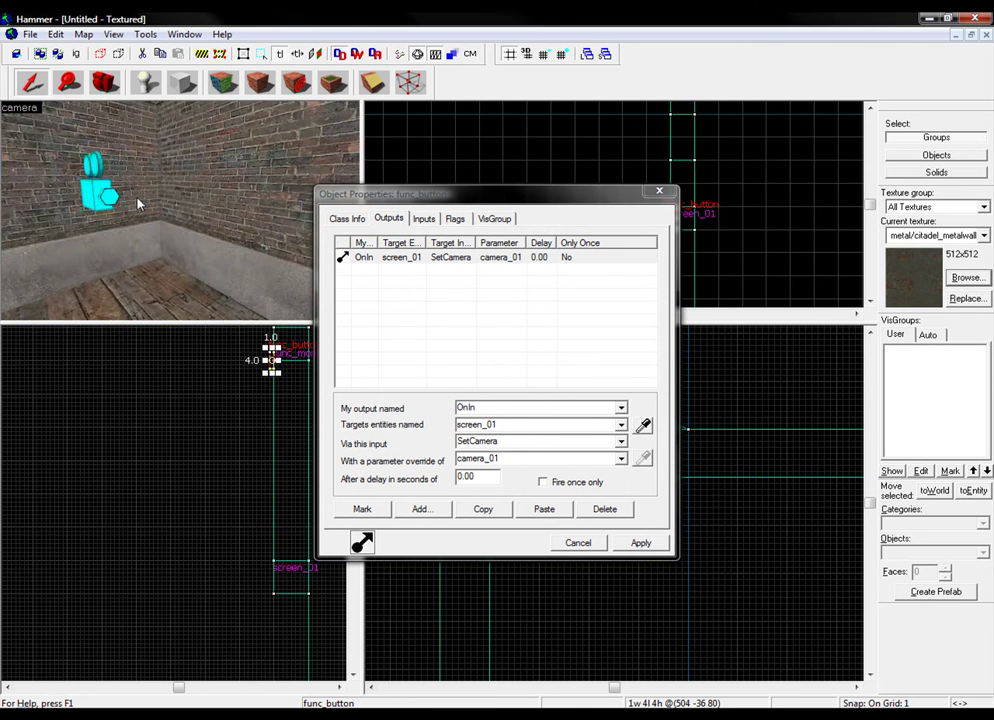
pyautogui.click(139, 203)
pyautogui.click(343, 219)
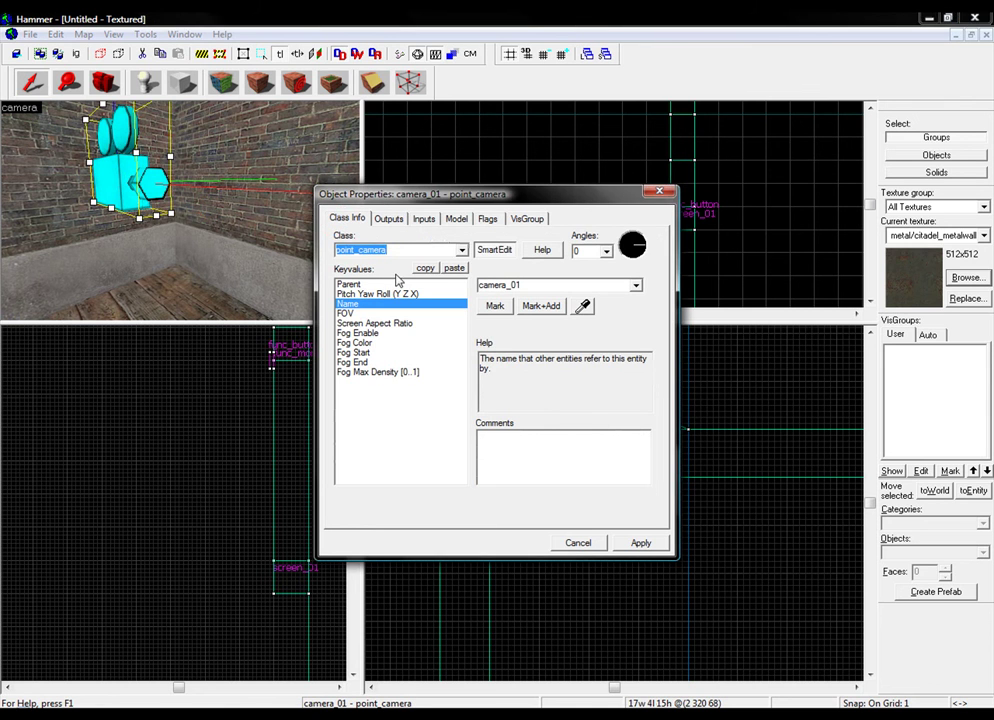
# Return to the monitor and copy the func_button 8 units down the side bar
pyautogui.press('s')
pyautogui.press('d')
pyautogui.press('w')
pyautogui.press('Left')
pyautogui.press('w')
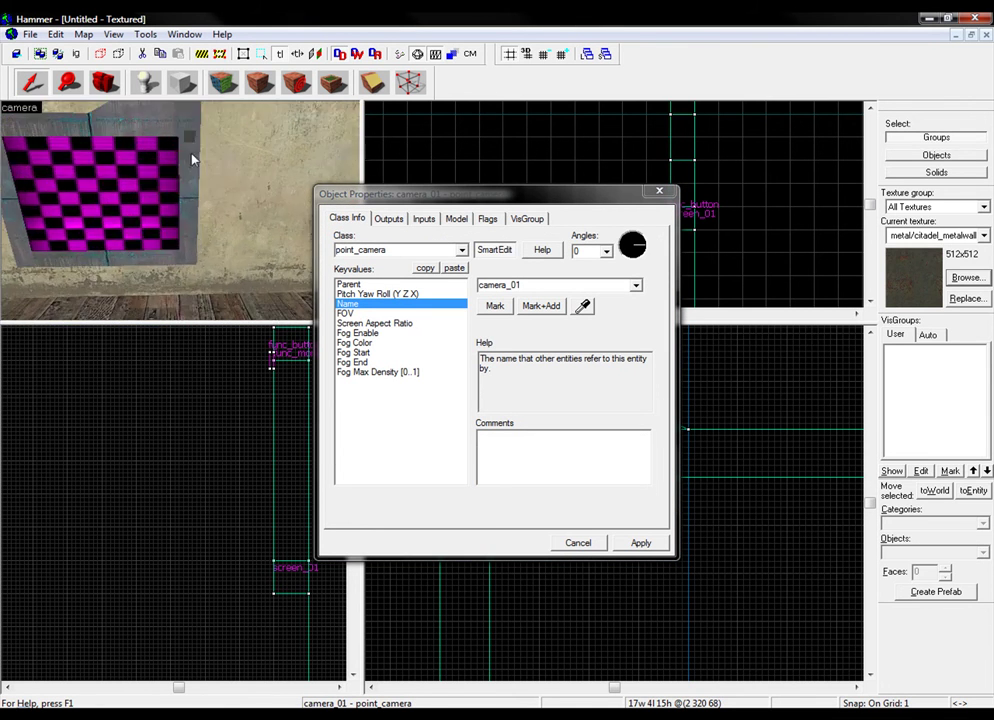
pyautogui.click(188, 138)
pyautogui.click(659, 191)
pyautogui.scroll(2, 464, 474)
pyautogui.moveTo(470, 486); pyautogui.dragTo(466, 556)
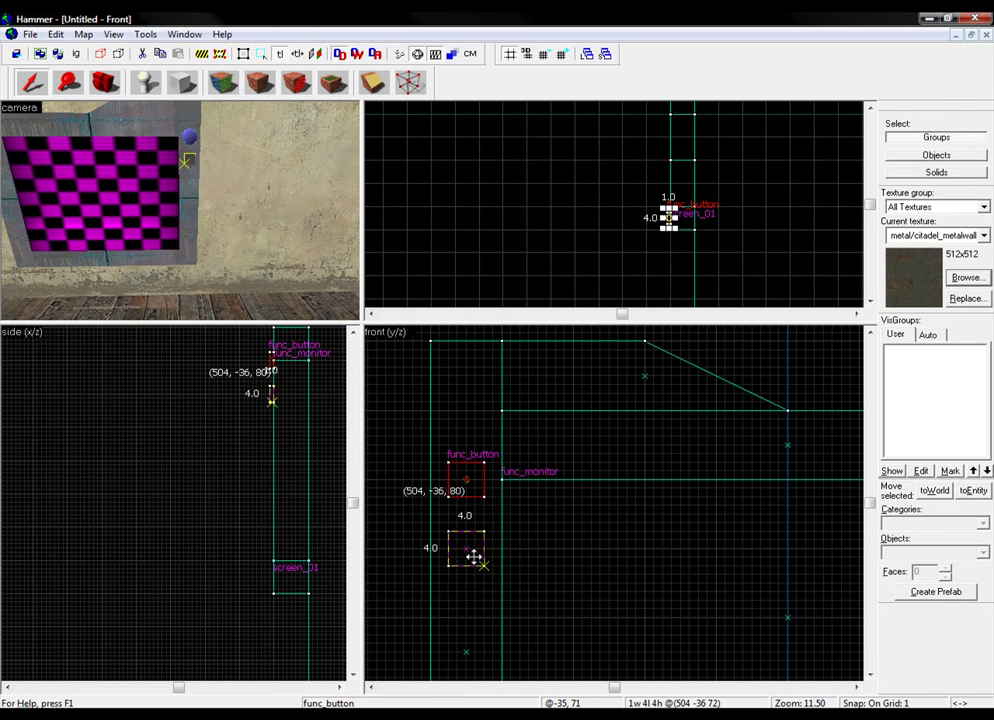
# Set the second button's SetCamera parameter override to camera_02 and apply it
pyautogui.rightClick(462, 556)
pyautogui.click(519, 546)
pyautogui.click(401, 219)
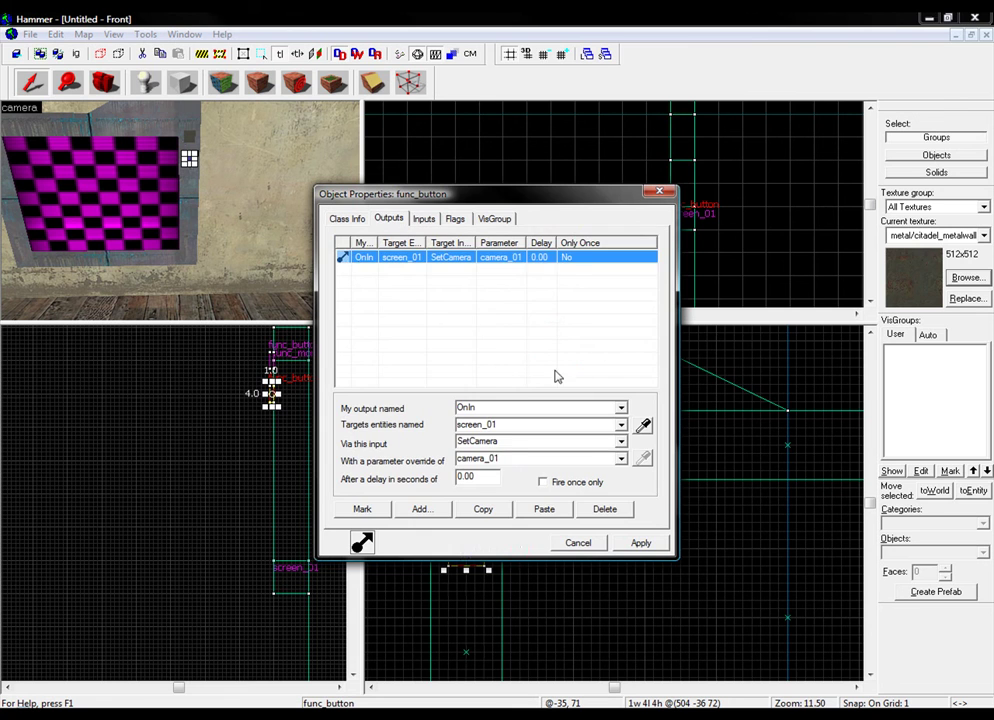
pyautogui.click(504, 458)
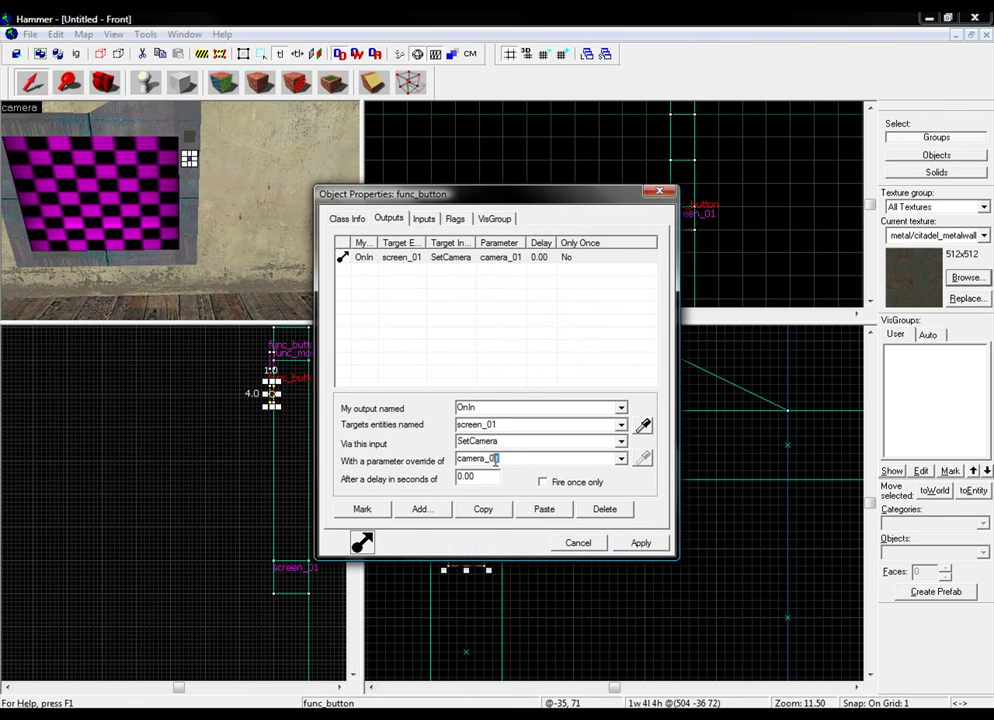
pyautogui.click(631, 541)
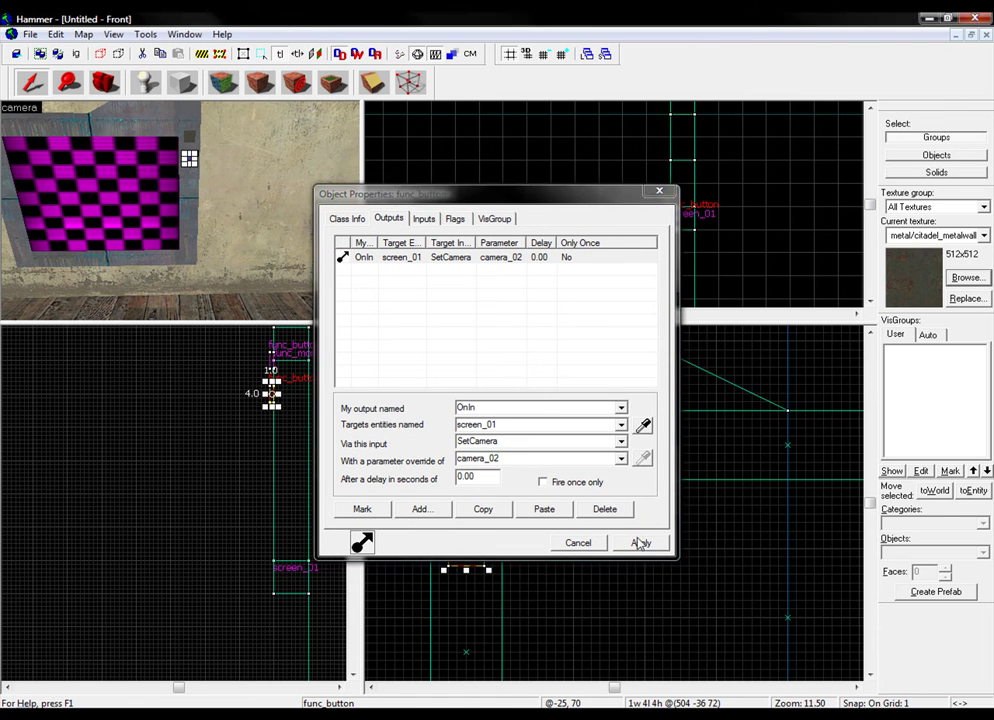
# Copy the second button 8 units down the side bar and set the copy's parameter override to camera_03
pyautogui.moveTo(481, 568); pyautogui.dragTo(481, 616)
pyautogui.click(499, 458)
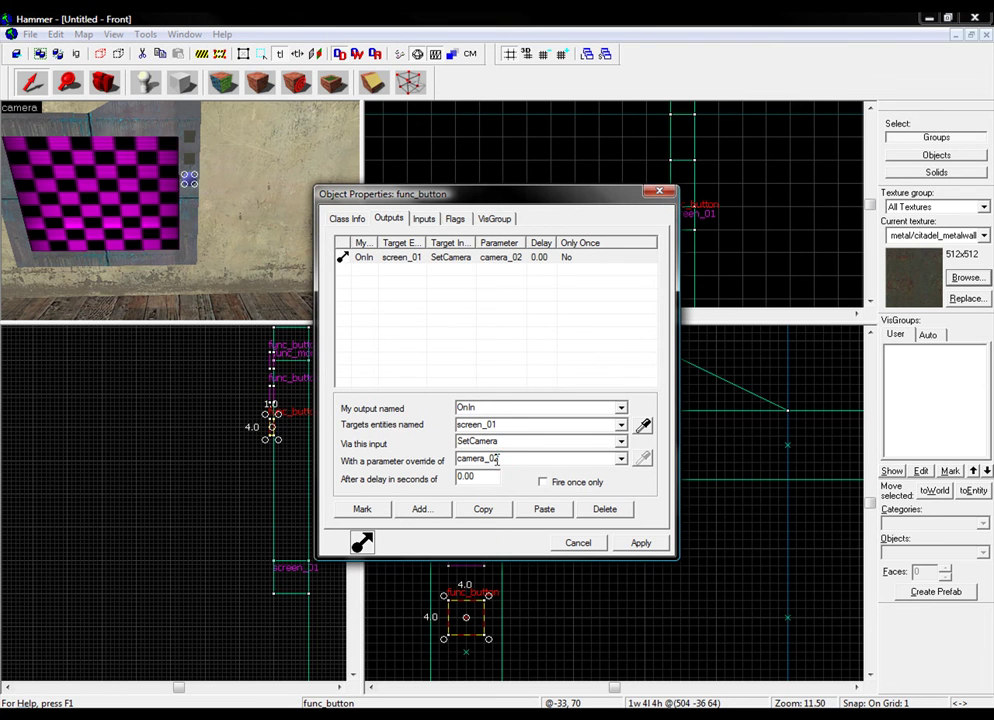
pyautogui.click(579, 621)
# Copy the third button 8 units down the side bar, edit the copy's camera parameter override, and clear the selection
pyautogui.scroll(-3, 499, 634)
pyautogui.moveTo(489, 629); pyautogui.dragTo(486, 662)
pyautogui.click(505, 428)
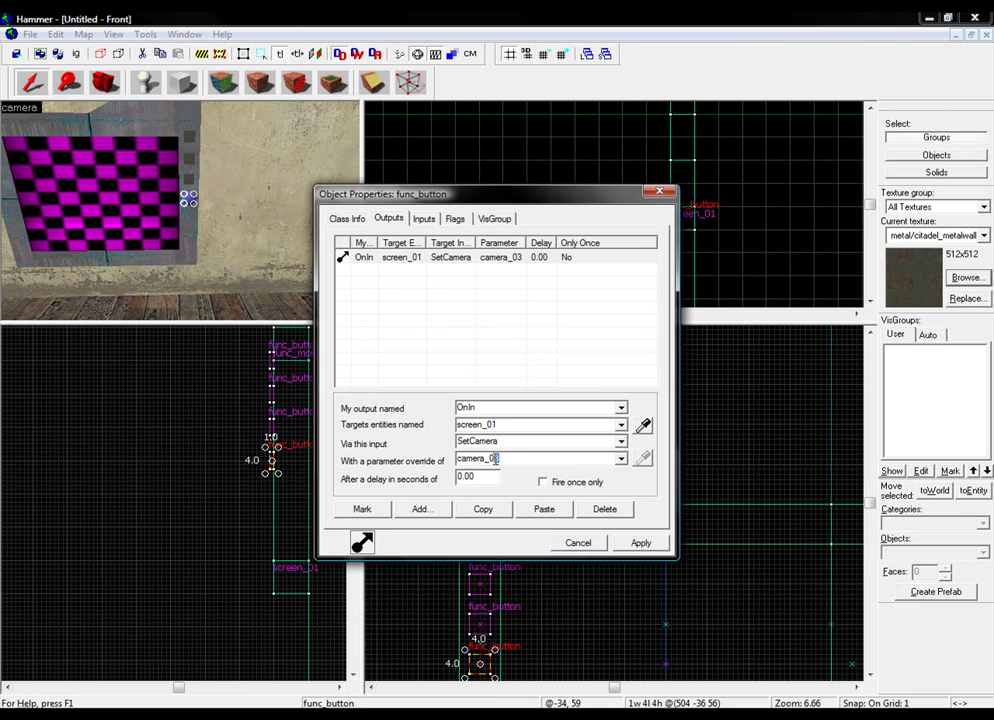
pyautogui.click(659, 193)
pyautogui.click(601, 189)
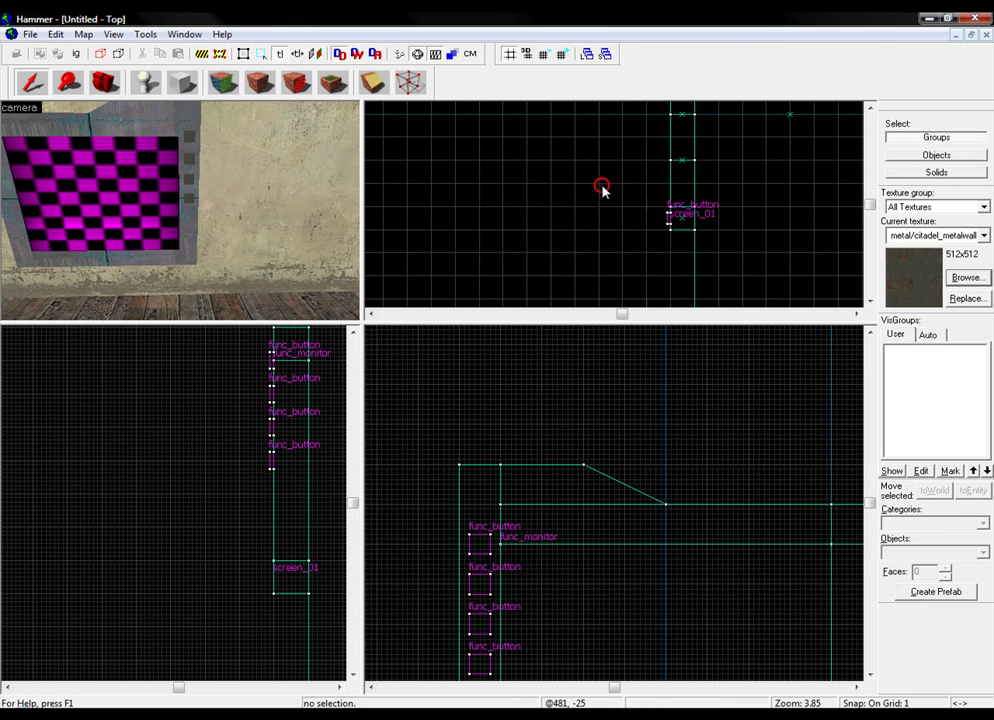
# Select all four func_buttons without the side bar and move them together slightly down the bar
pyautogui.click(189, 198)
pyautogui.keyDown('ctrl'); pyautogui.click(189, 179); pyautogui.keyUp('ctrl')
pyautogui.keyDown('ctrl'); pyautogui.click(189, 158); pyautogui.keyUp('ctrl')
pyautogui.keyDown('ctrl'); pyautogui.click(189, 137); pyautogui.keyUp('ctrl')
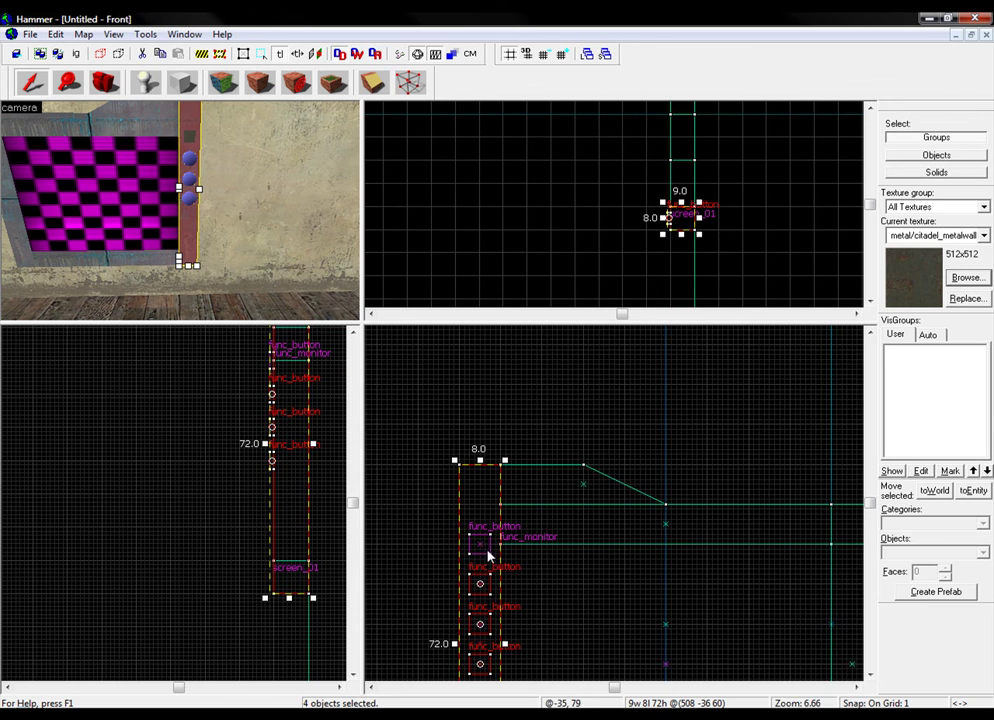
pyautogui.keyDown('ctrl'); pyautogui.click(182, 116); pyautogui.keyUp('ctrl')
pyautogui.keyDown('ctrl'); pyautogui.click(189, 138); pyautogui.keyUp('ctrl')
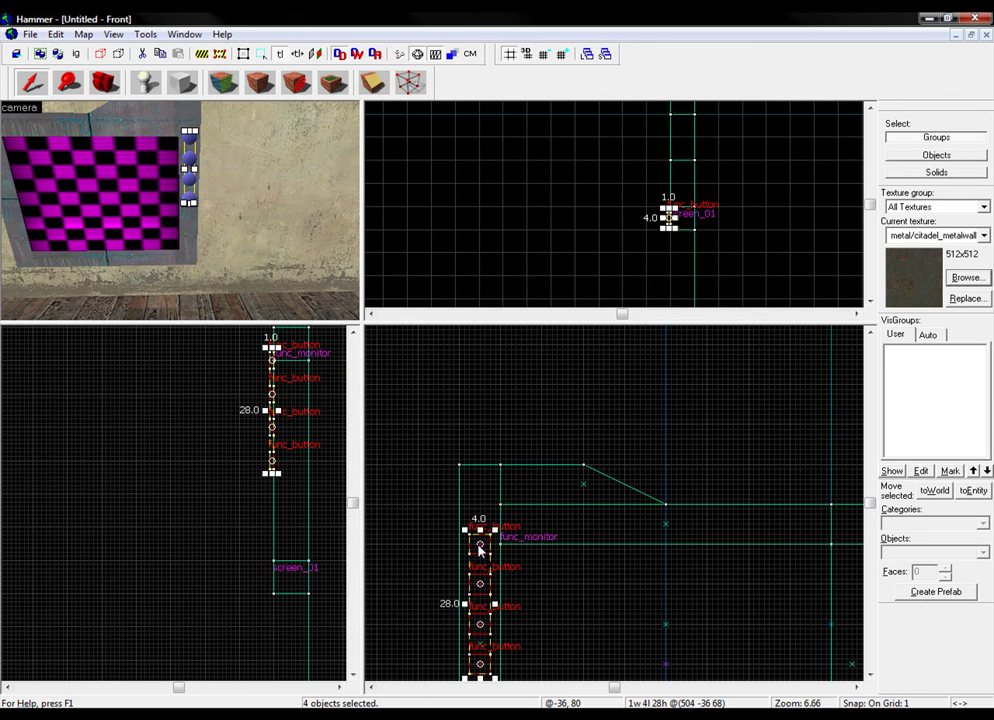
pyautogui.click(526, 408)
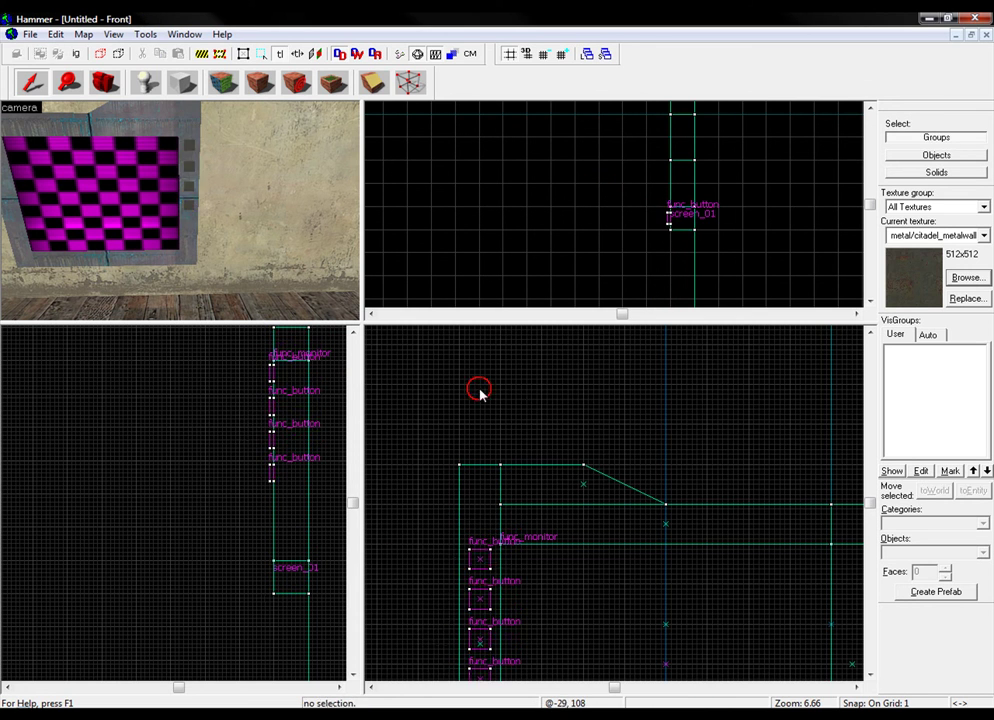
# Examine the monitor with its four buttons and the surrounding large room in the 3D view
pyautogui.scroll(-3, 125, 147)
pyautogui.press('a')
pyautogui.press('w')
pyautogui.press('Right')
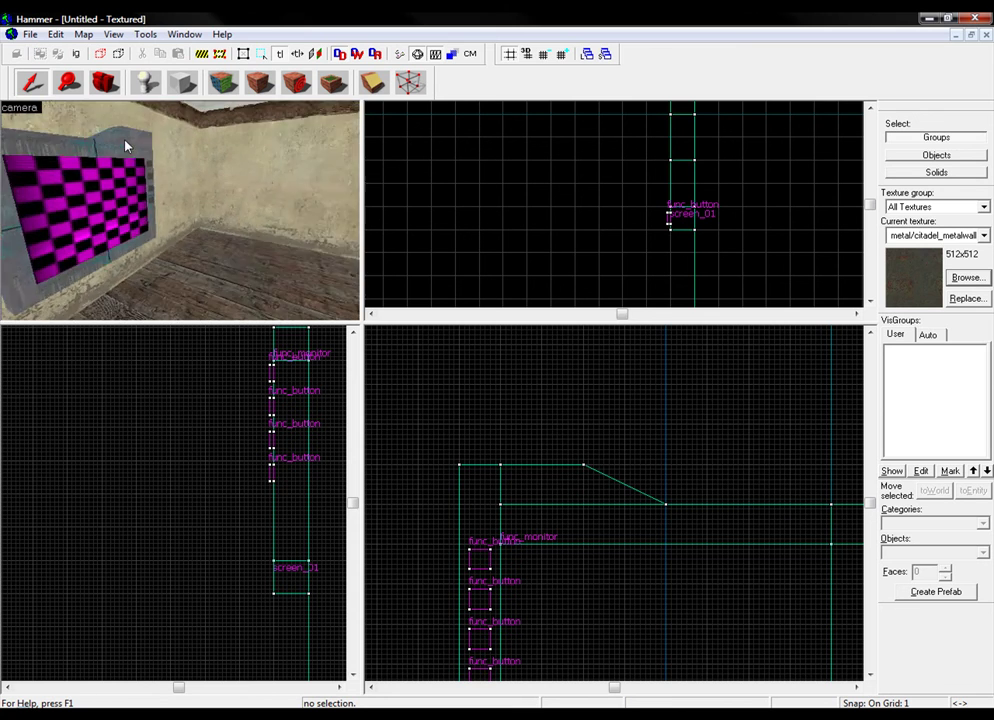
pyautogui.press('w')
pyautogui.press('Left')
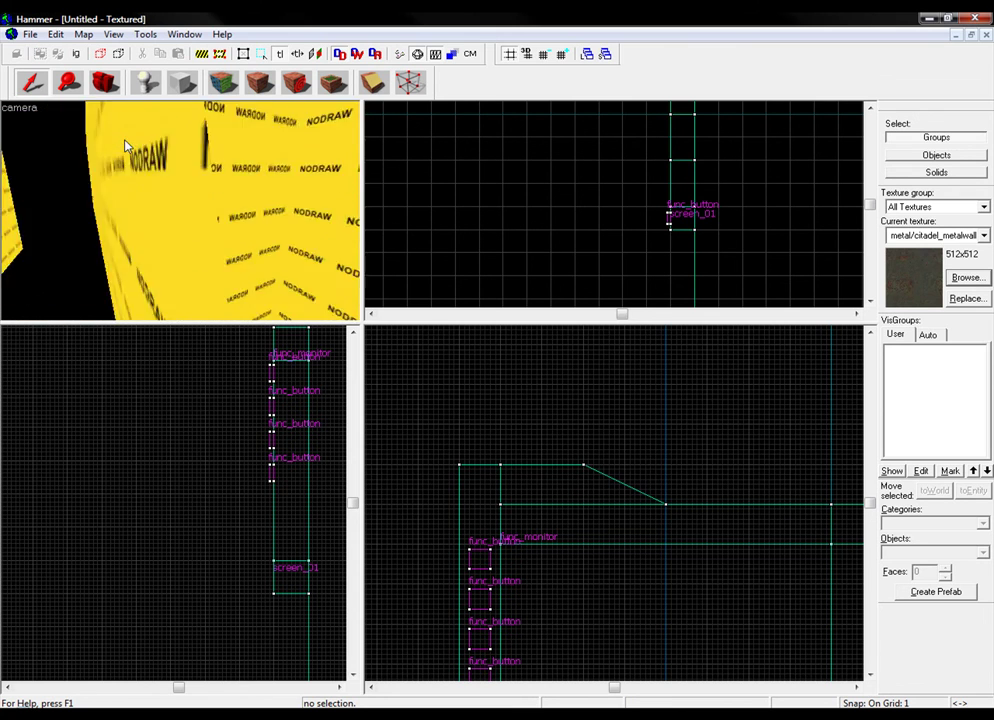
pyautogui.press('Right')
pyautogui.press('Right')
pyautogui.press('Right')
pyautogui.press('Right')
pyautogui.press('Right')
pyautogui.press('Right')
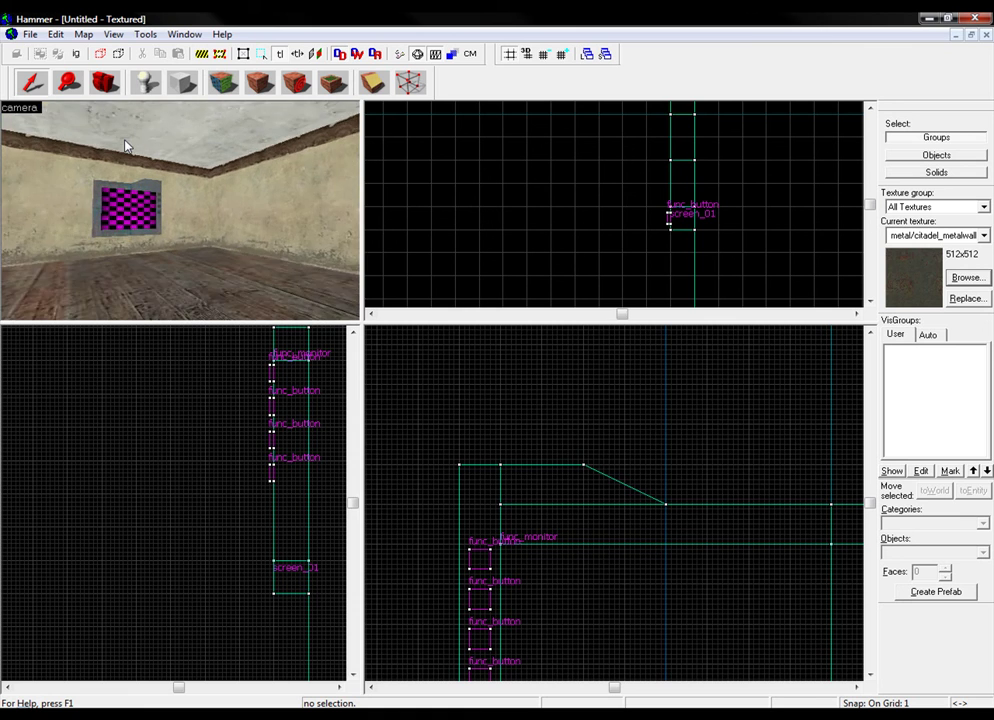